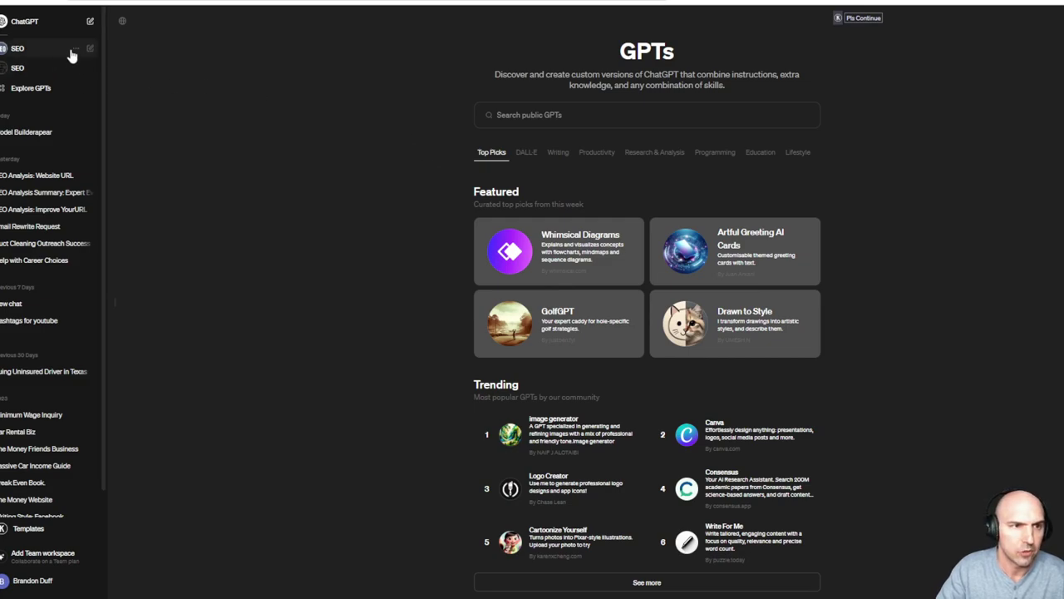
- Hide both duplicate SEO chats from the sidebar and return to the 'hashtags for youtube' chat
left_click(75, 48)
left_click(98, 87)
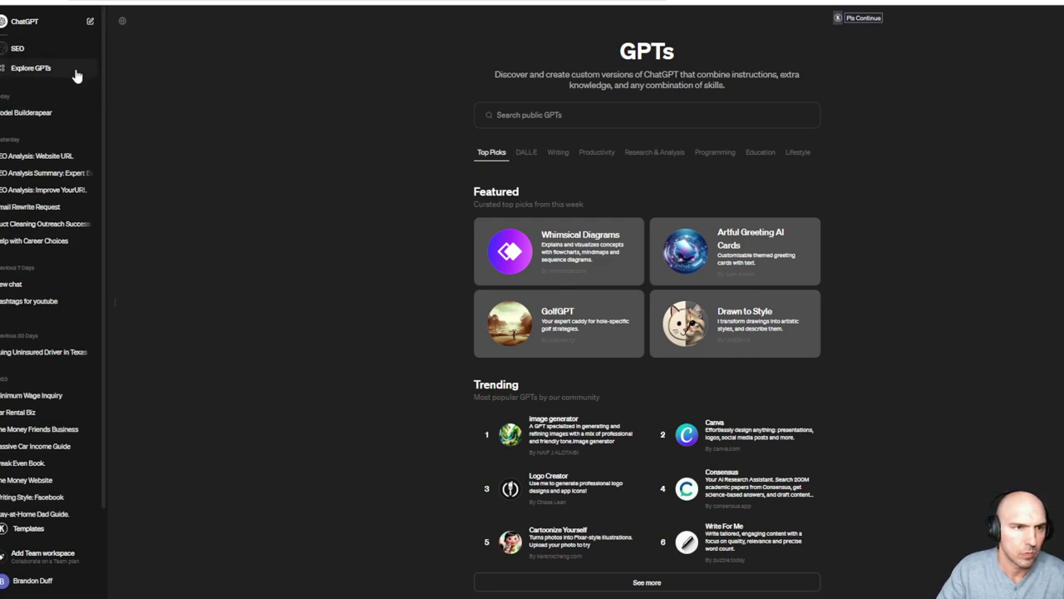
left_click(77, 50)
left_click(100, 87)
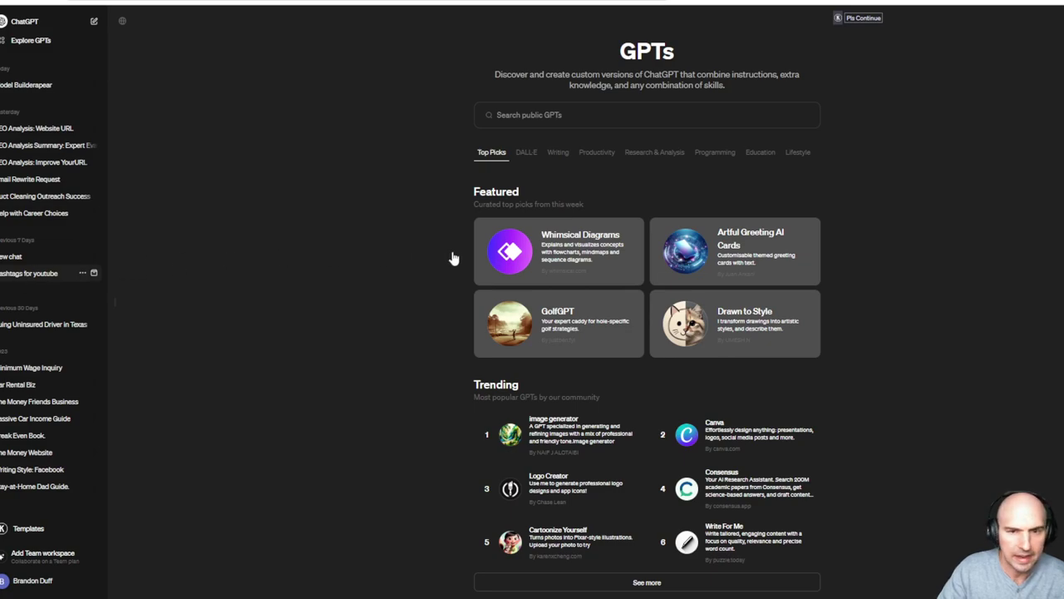
key("alt+Left")
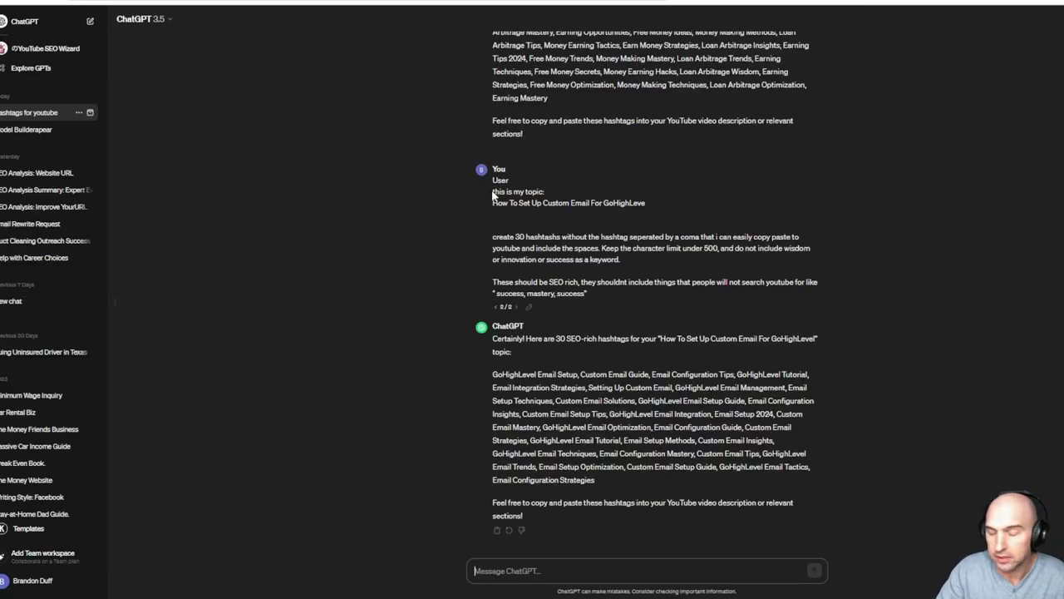
- Copy the topic lines into a new message and correct the spelling to 'GoHighLevel'
left_click_drag(493, 195, 655, 206)
key("ctrl+c")
left_click(573, 570)
key("ctrl+v")
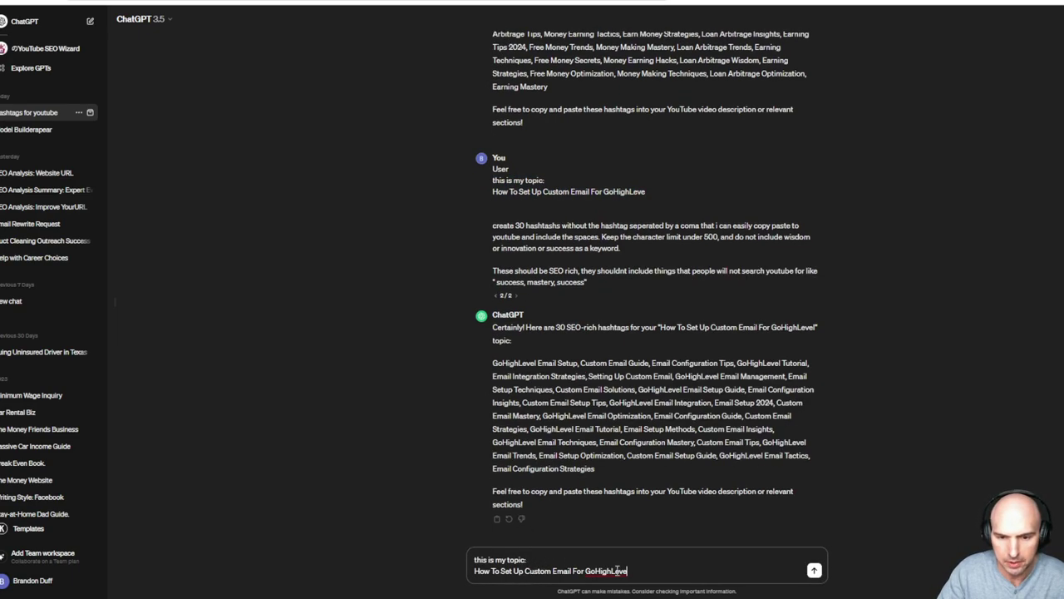
type("l")
left_click_drag(484, 222, 563, 230)
left_click(563, 230)
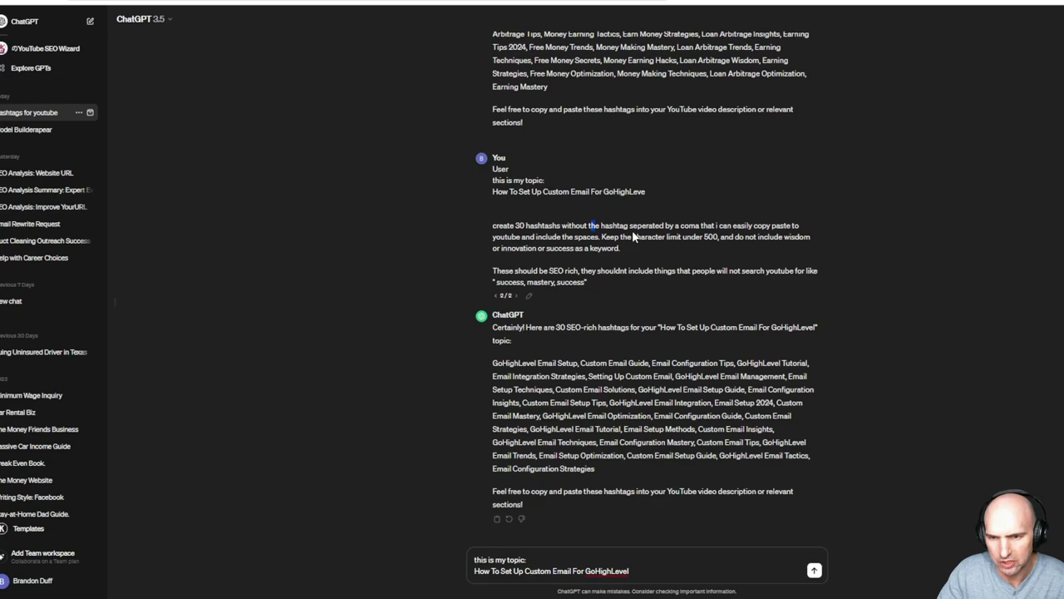
- Reword the hashtag request's ending to 'Searchable keywords by humans', resubmit, and select the new hashtag reply
left_click(535, 295)
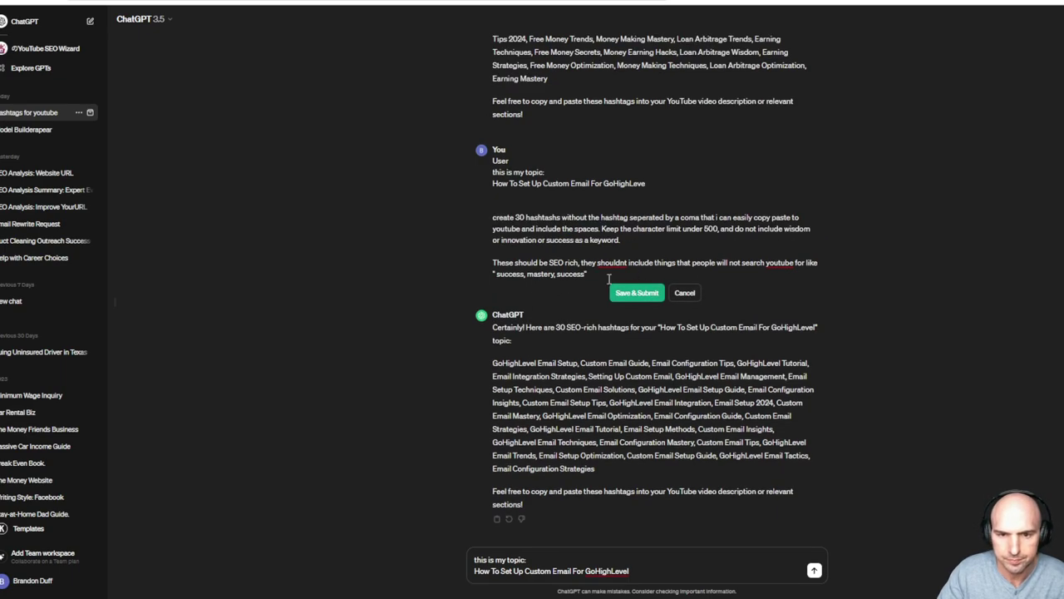
mouse_move(588, 274)
left_mouse_down()
mouse_move(532, 259)
mouse_move(585, 263)
left_mouse_up()
key("BackSpace")
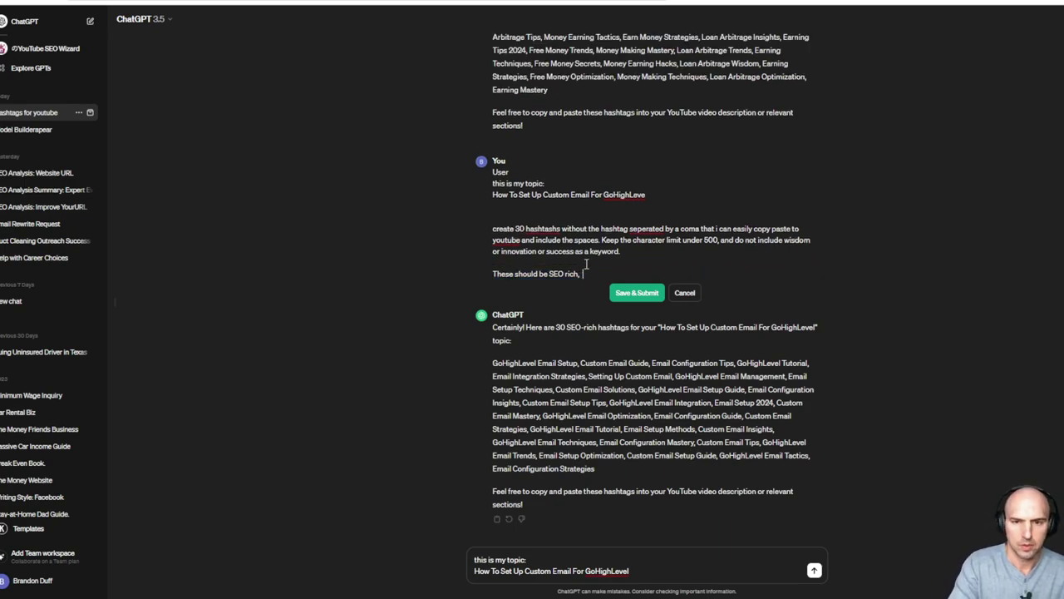
type("Searchable")
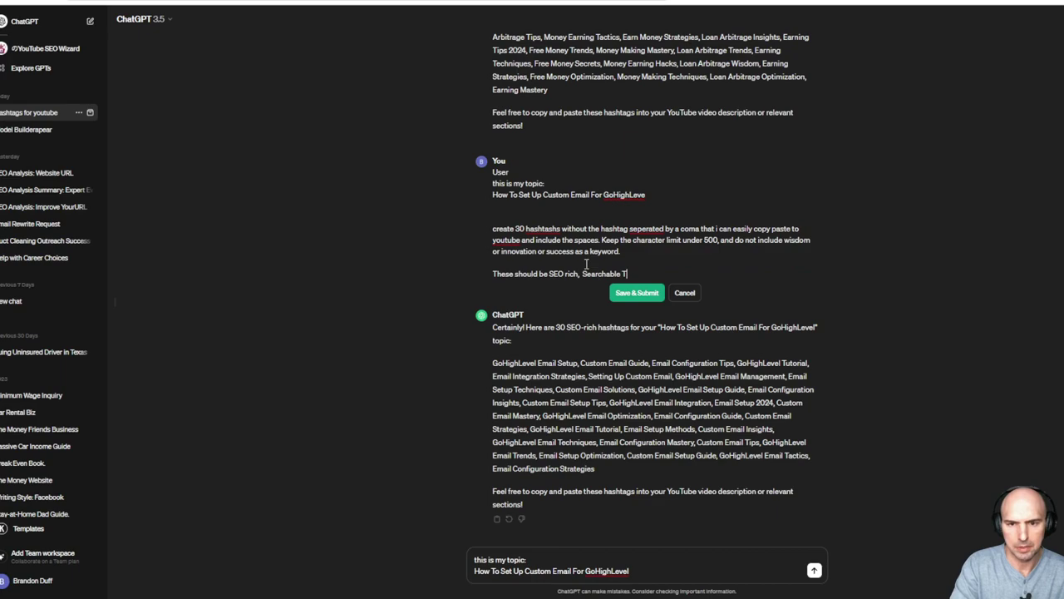
type(" keywords by humans")
left_click(618, 293)
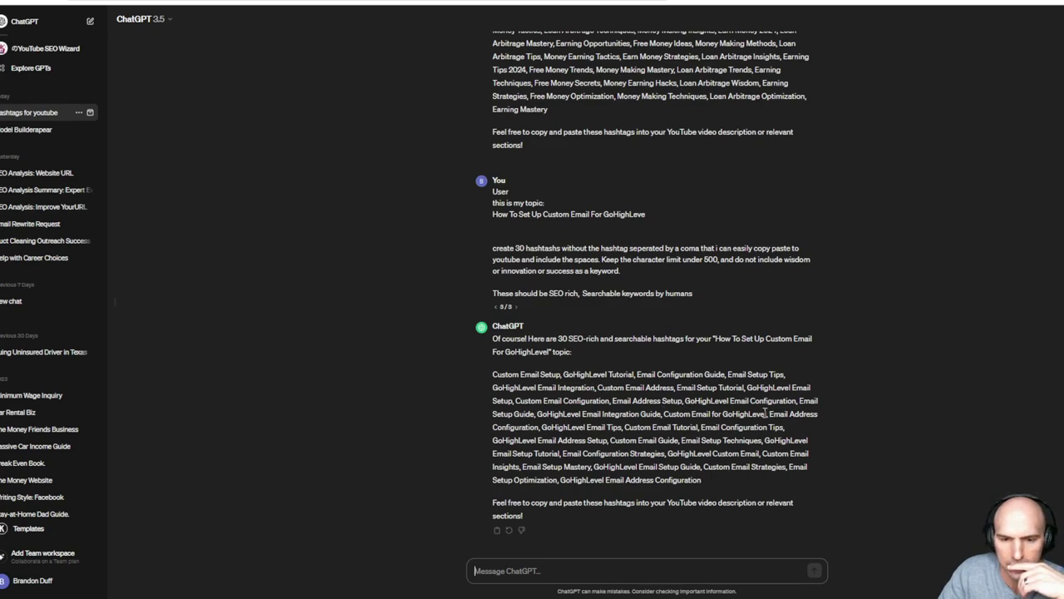
left_click_drag(490, 376, 733, 485)
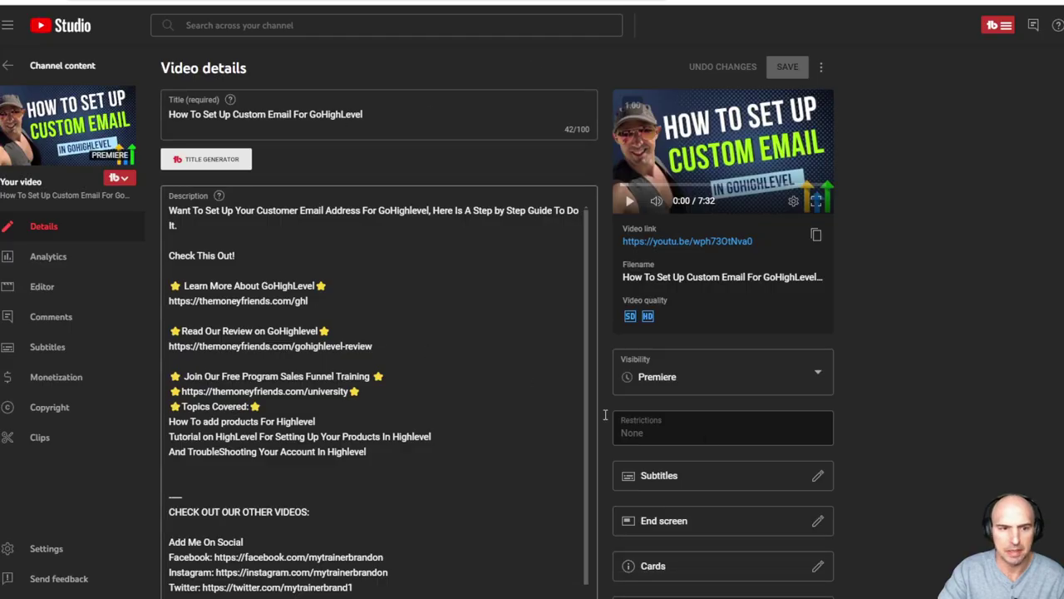
scroll(739, 439, "down", 10)
scroll(739, 432, "down", 12)
scroll(241, 176, "up", 1)
left_click_drag(241, 176, 343, 208)
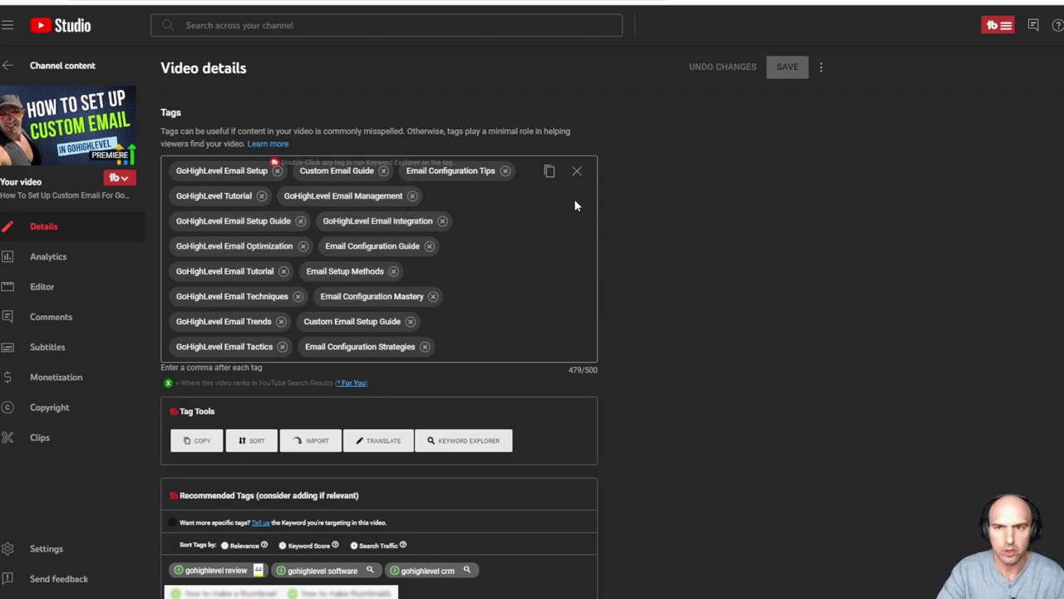
scroll(471, 204, "down", 8)
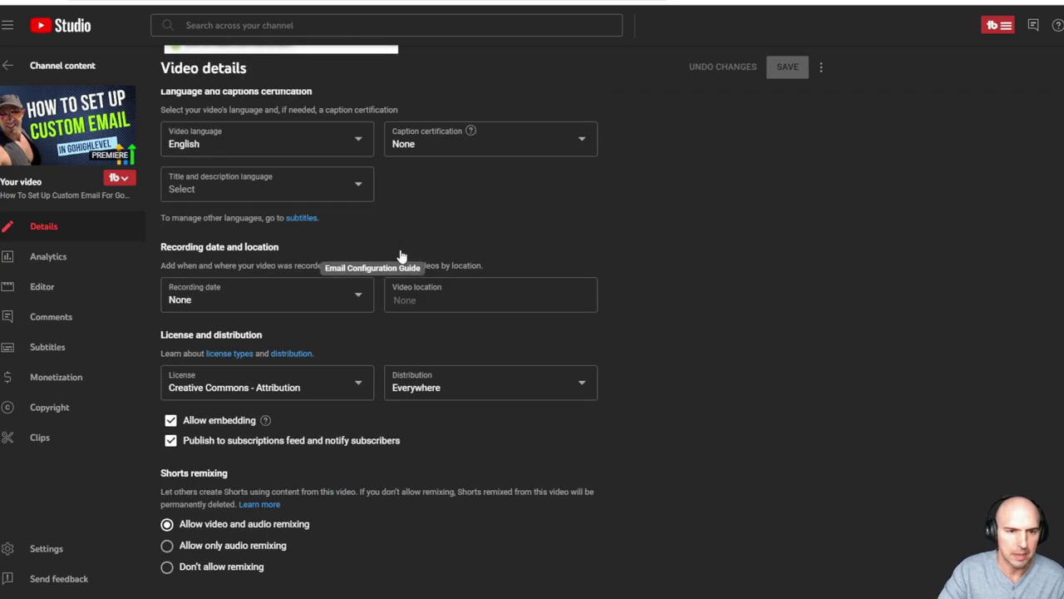
scroll(399, 253, "up", 9)
mouse_move(71, 135)
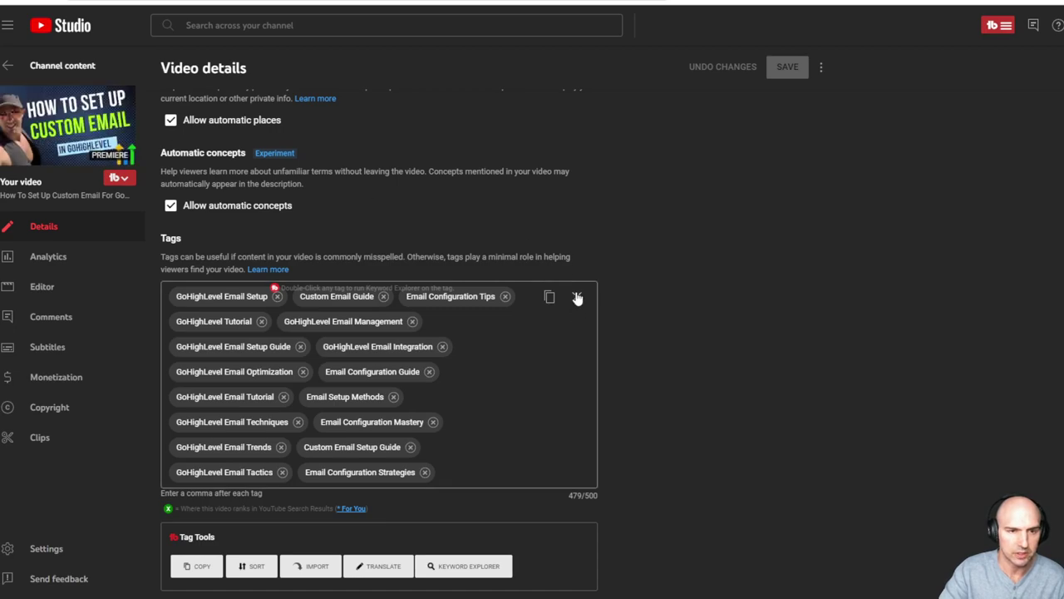
scroll(570, 312, "up", 10)
- Delete the Twitter link line from the description's social links
scroll(569, 317, "up", 10)
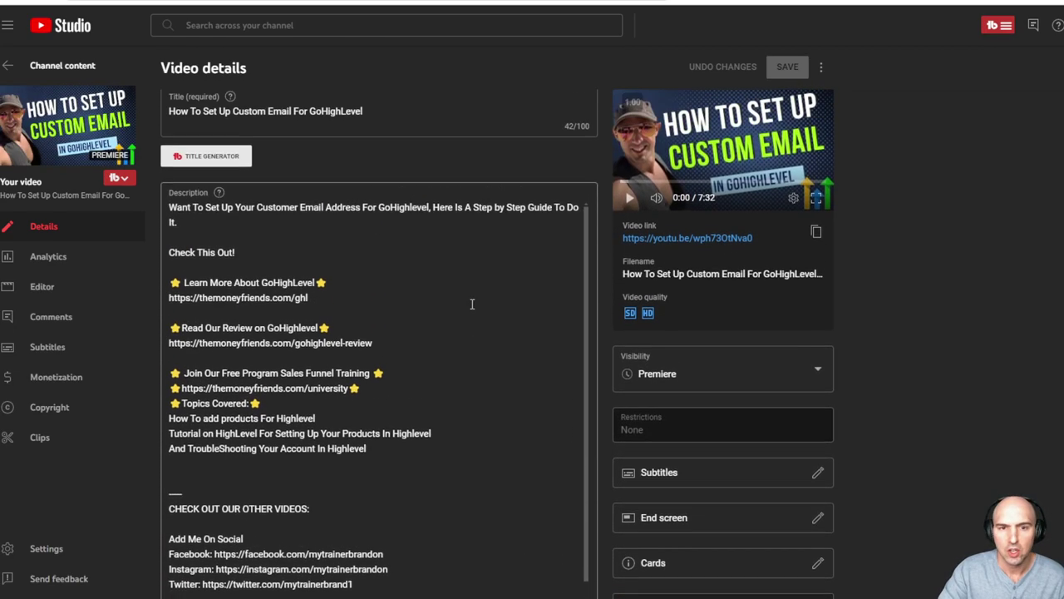
left_click_drag(201, 221, 169, 211)
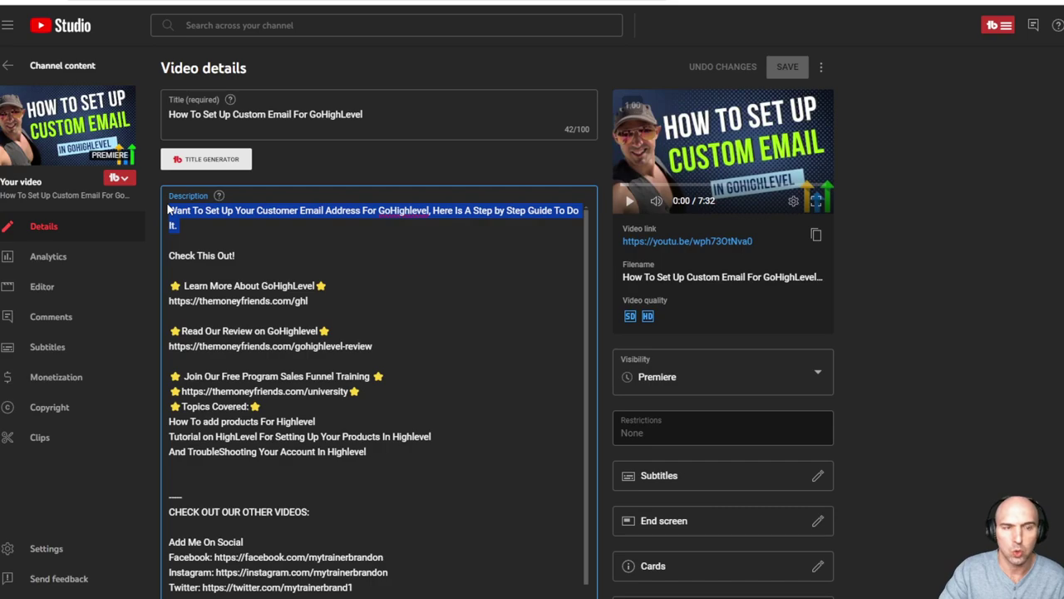
left_click_drag(300, 258, 171, 256)
left_click(268, 274)
left_click_drag(269, 274, 342, 449)
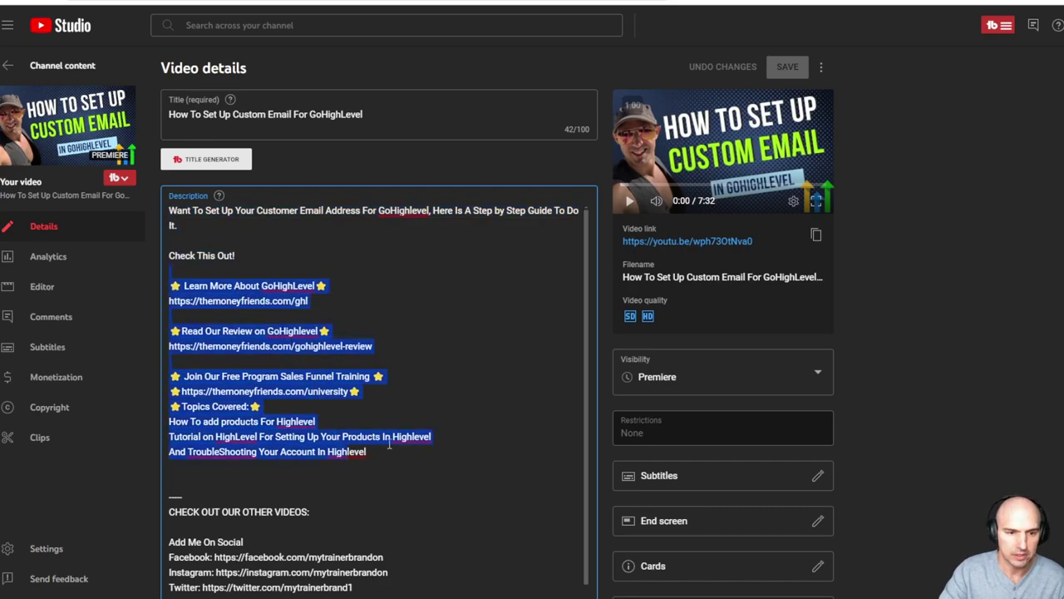
scroll(388, 445, "down", 3)
left_click_drag(170, 290, 396, 348)
scroll(386, 344, "down", 1)
left_click_drag(169, 286, 429, 322)
scroll(428, 323, "up", 1)
left_click_drag(354, 303, 173, 299)
key("BackSpace")
key("BackSpace")
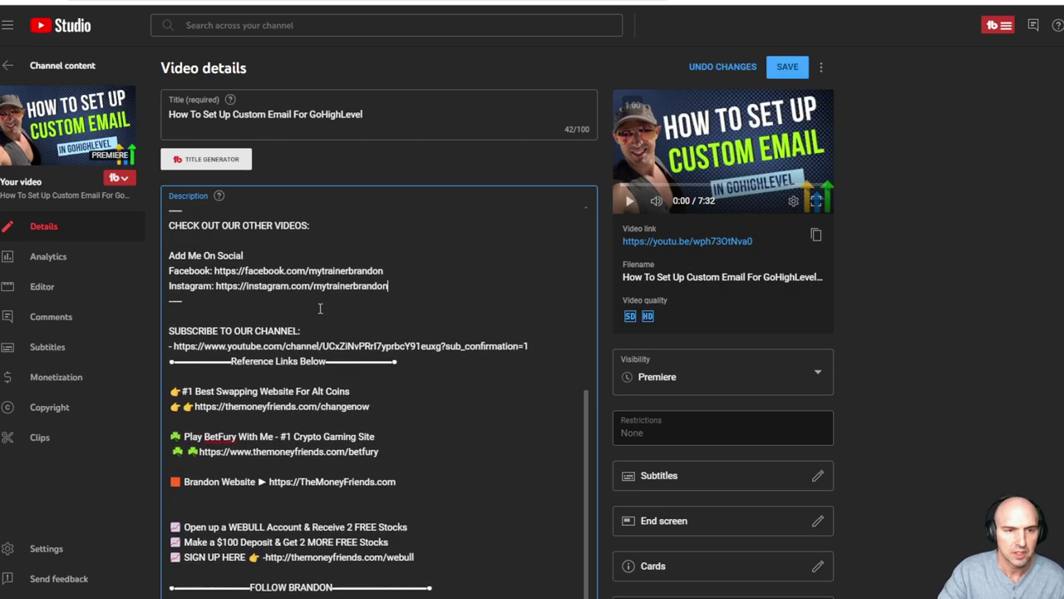
- Add a 'medium:' Medium profile link on a new line below the Instagram link
scroll(320, 308, "up", 1)
key("Return")
type("medi")
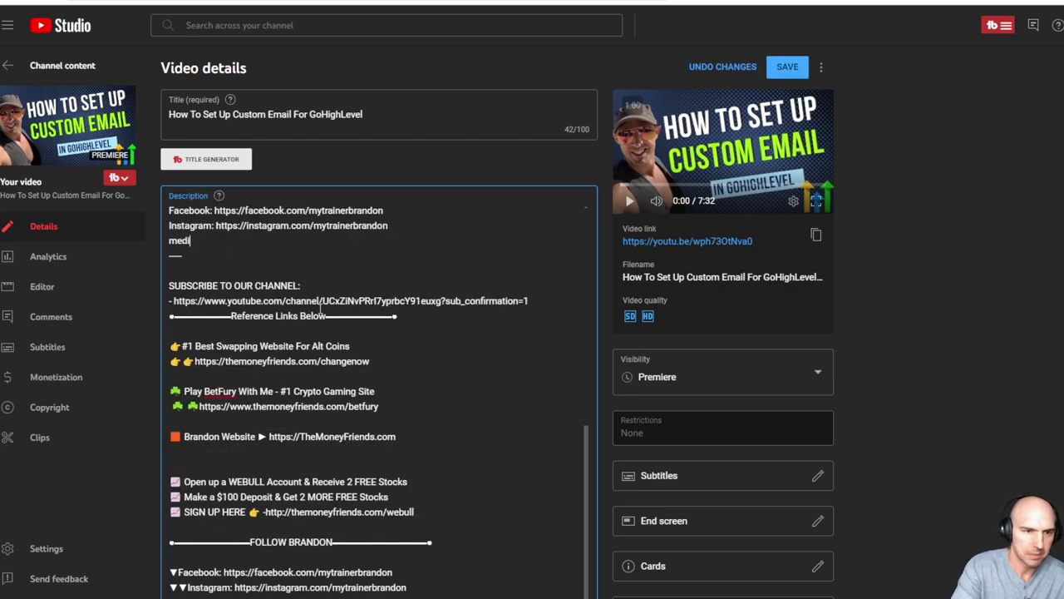
type("um: https://themoneyfrien")
key("BackSpace")
key("BackSpace")
key("BackSpace")
key("BackSpace")
key("BackSpace")
key("BackSpace")
key("BackSpace")
key("BackSpace")
key("BackSpace")
key("BackSpace")
key("BackSpace")
key("BackSpace")
type("medium.com/@brandonduff")
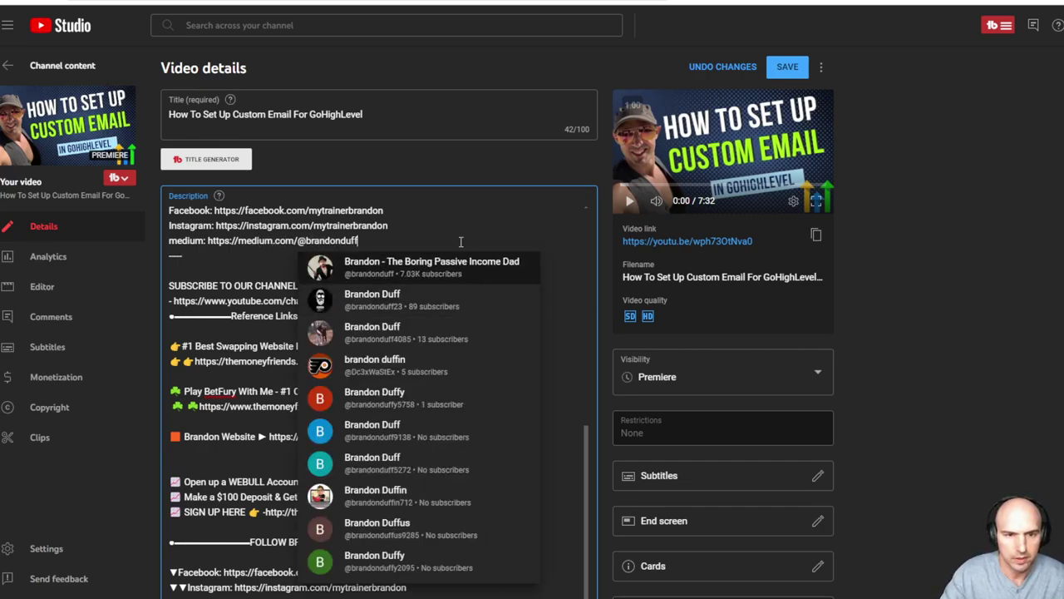
left_click(453, 240)
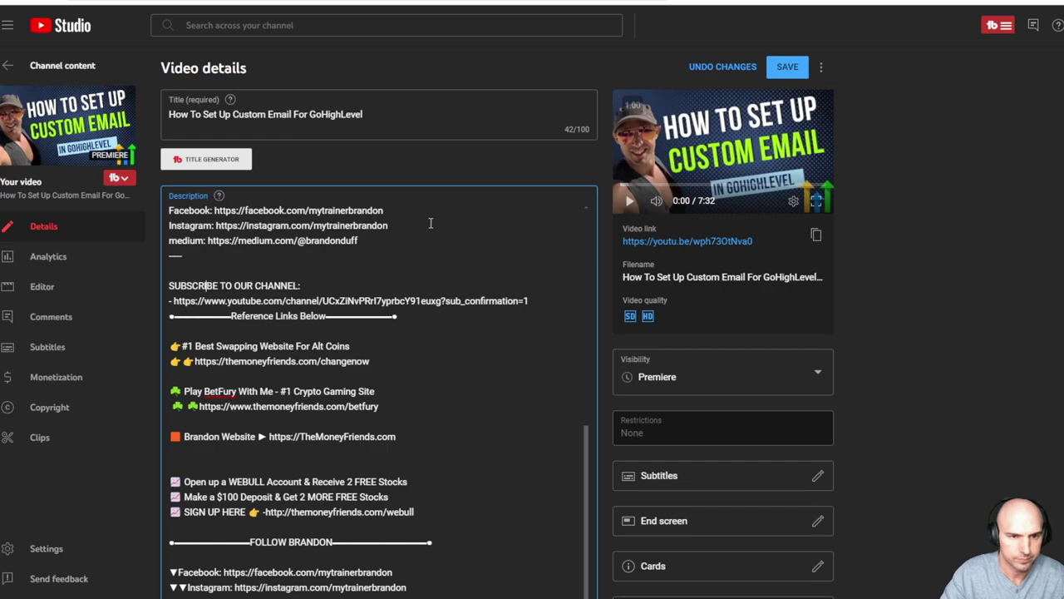
- Save the details, then remove the 'Add Me On Social' links block from the description
left_click(785, 69)
scroll(339, 321, "down", 3)
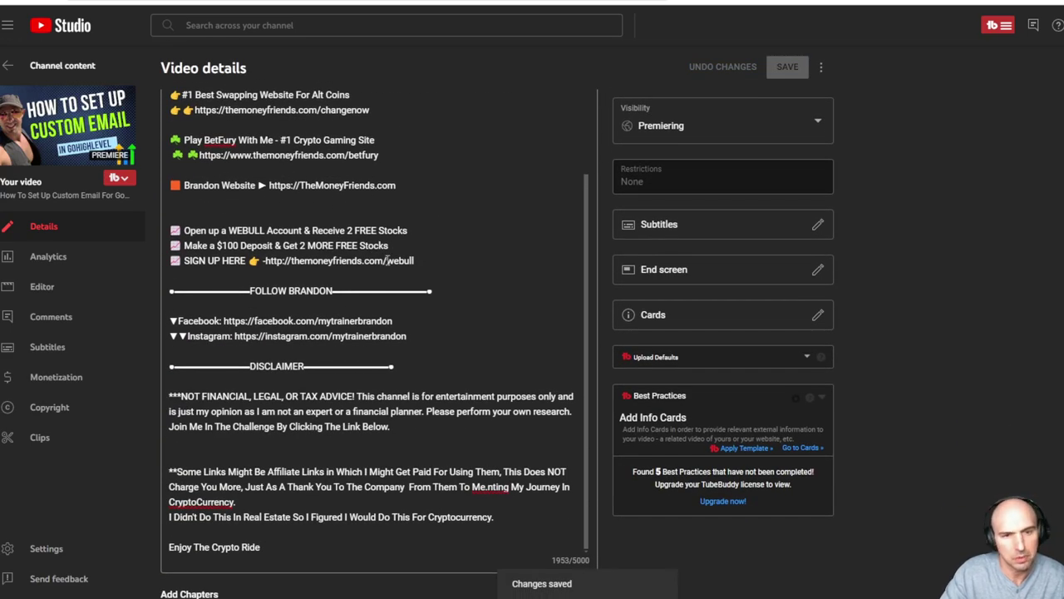
left_click_drag(420, 260, 170, 231)
left_click(249, 301)
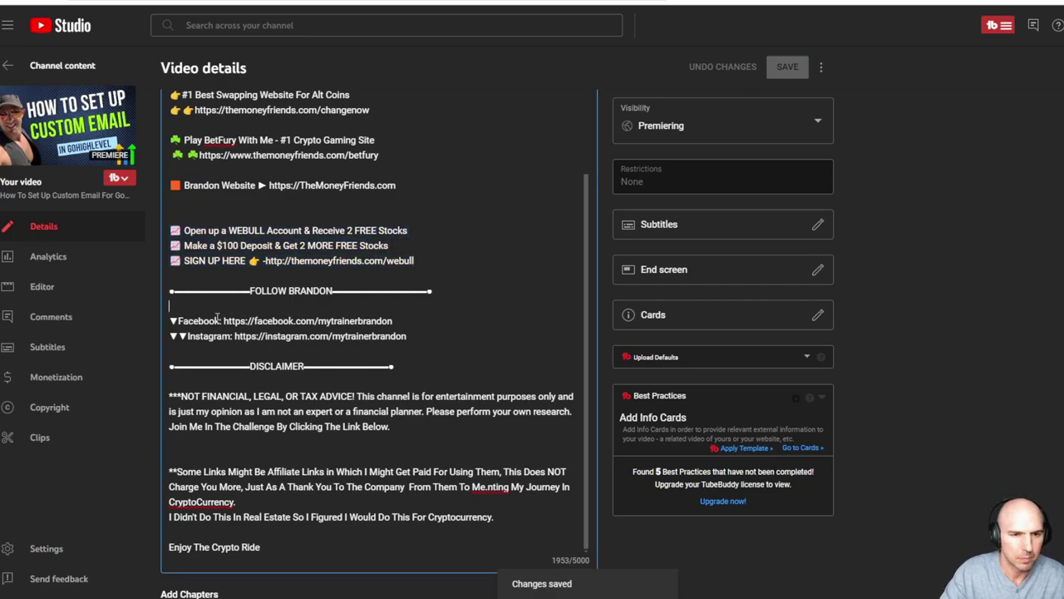
left_click(406, 336, "shift")
left_click_drag(406, 336, 188, 336)
scroll(211, 325, "up", 5)
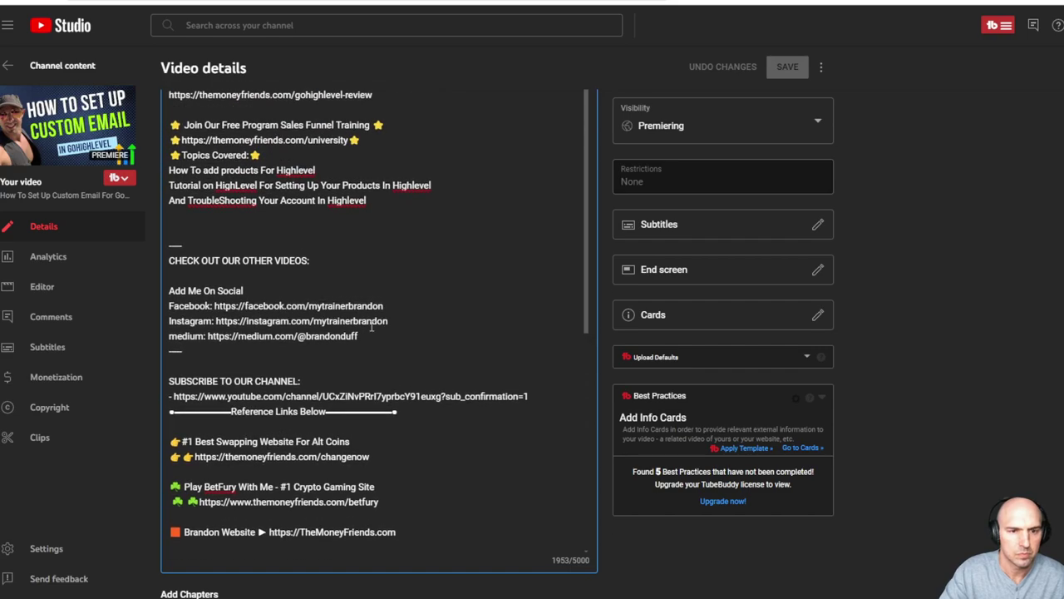
left_click_drag(379, 334, 169, 290)
key("ctrl+c")
key("BackSpace")
- Delete the 'CHECK OUT OUR OTHER VIDEOS' heading and the leftover blank lines
left_click(320, 264)
key("ctrl+shift+Home")
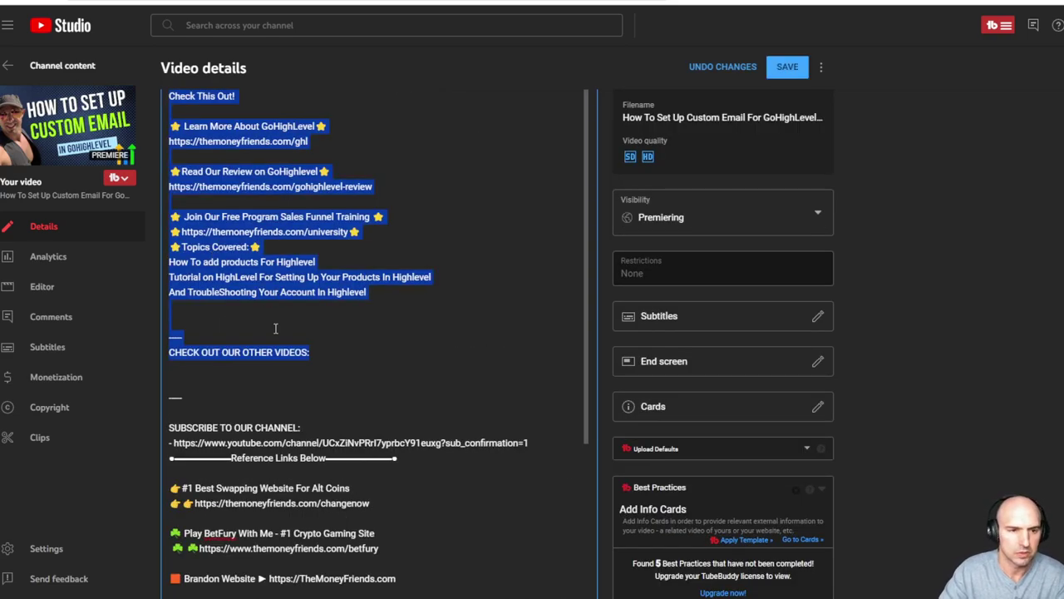
left_click_drag(309, 352, 171, 337)
key("BackSpace")
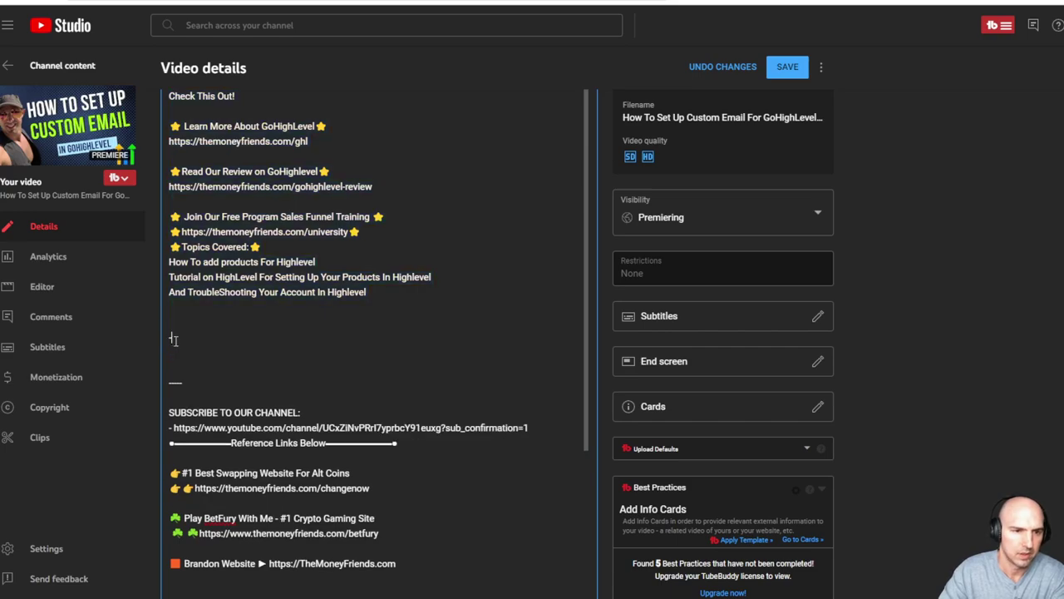
key("BackSpace")
key("BackSpace")
key("Delete")
key("Delete")
- Paste the social links block below the Instagram link and delete the duplicated lines
scroll(222, 336, "down", 3)
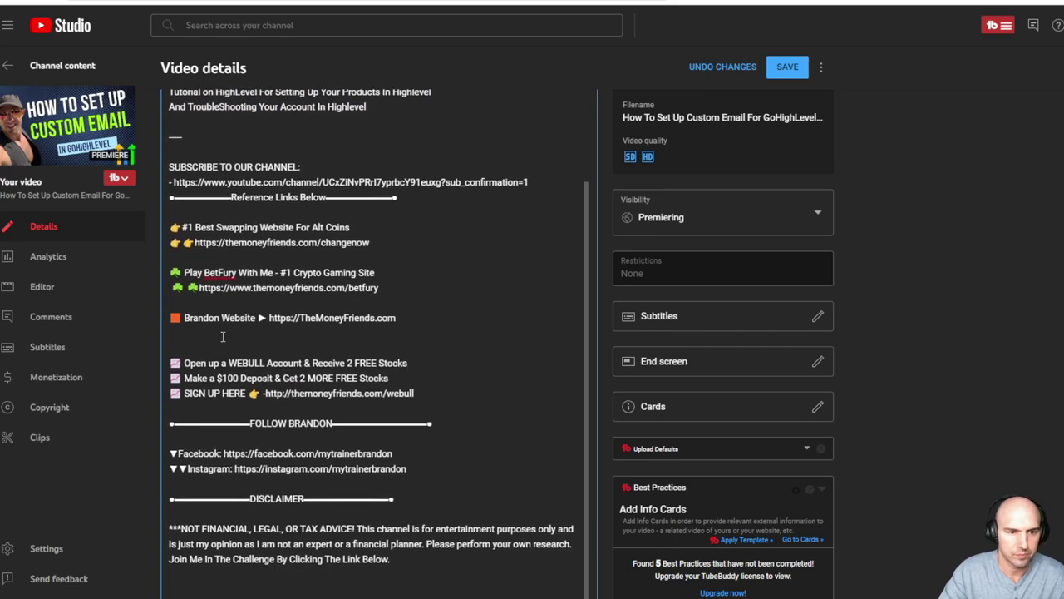
scroll(254, 347, "down", 1)
left_click(417, 414)
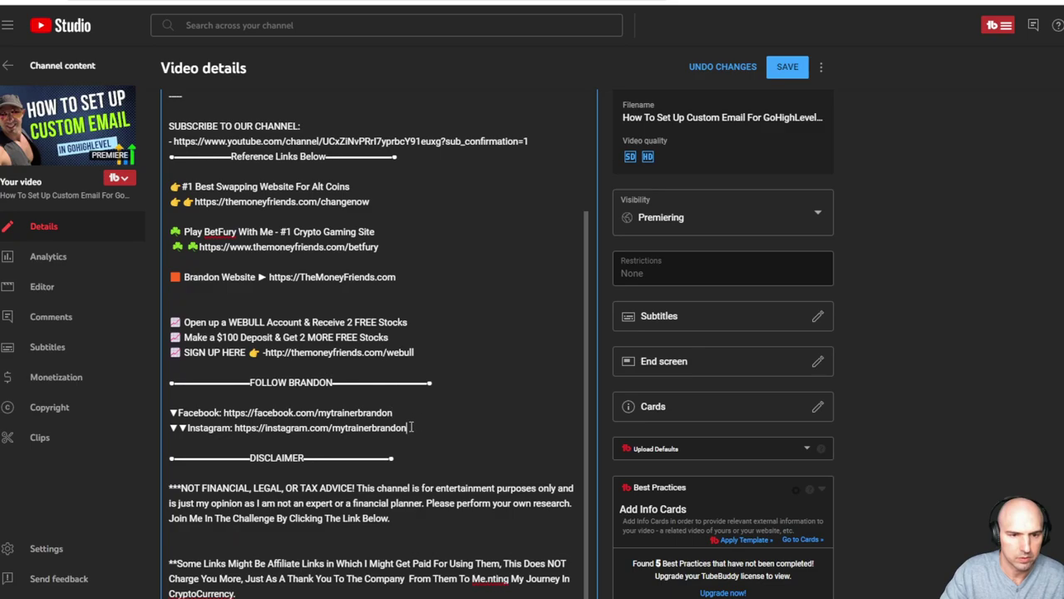
left_click(410, 421)
key("Return")
key("ctrl+v")
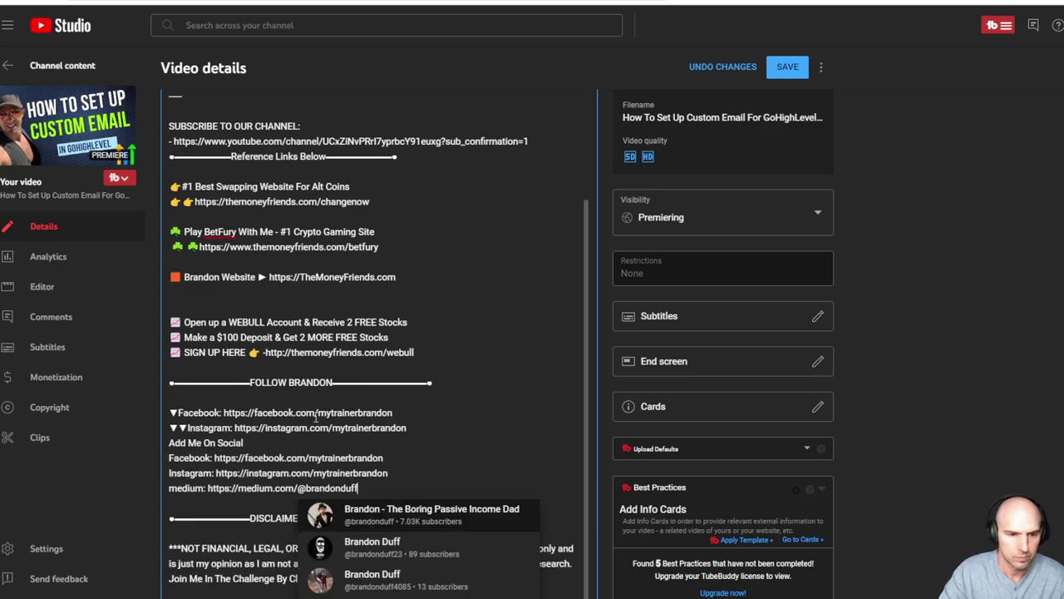
left_click_drag(388, 474, 179, 449)
key("BackSpace")
key("BackSpace")
key("BackSpace")
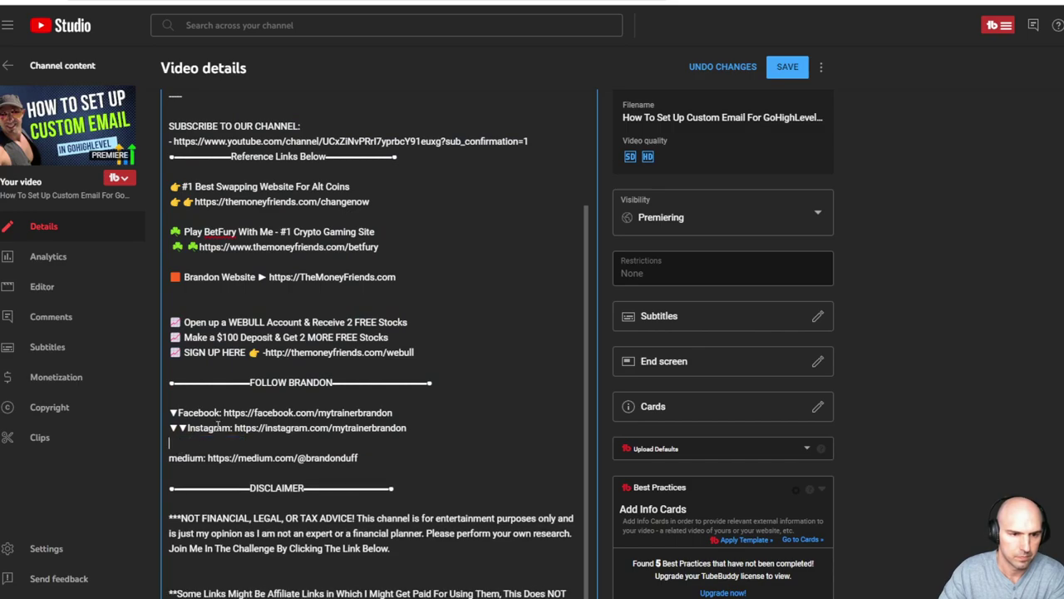
key("Delete")
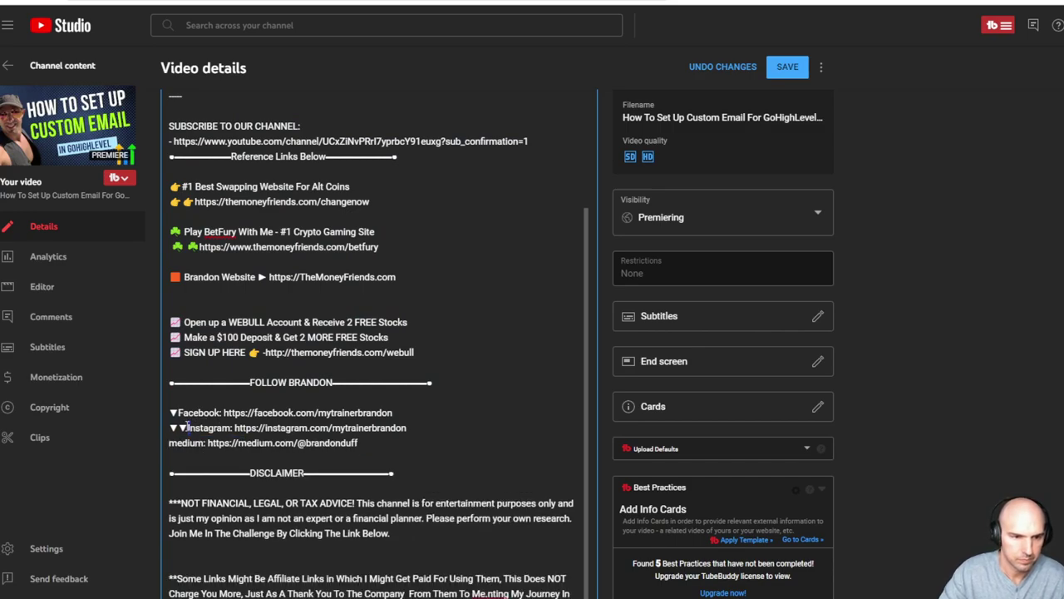
- Give the medium line a single ▼ arrow marker matching Instagram's, and save the details
left_click_drag(184, 427, 169, 427)
key("ctrl+c")
left_click(170, 442)
key("ctrl+v")
key("ctrl+v")
key("BackSpace")
key("BackSpace")
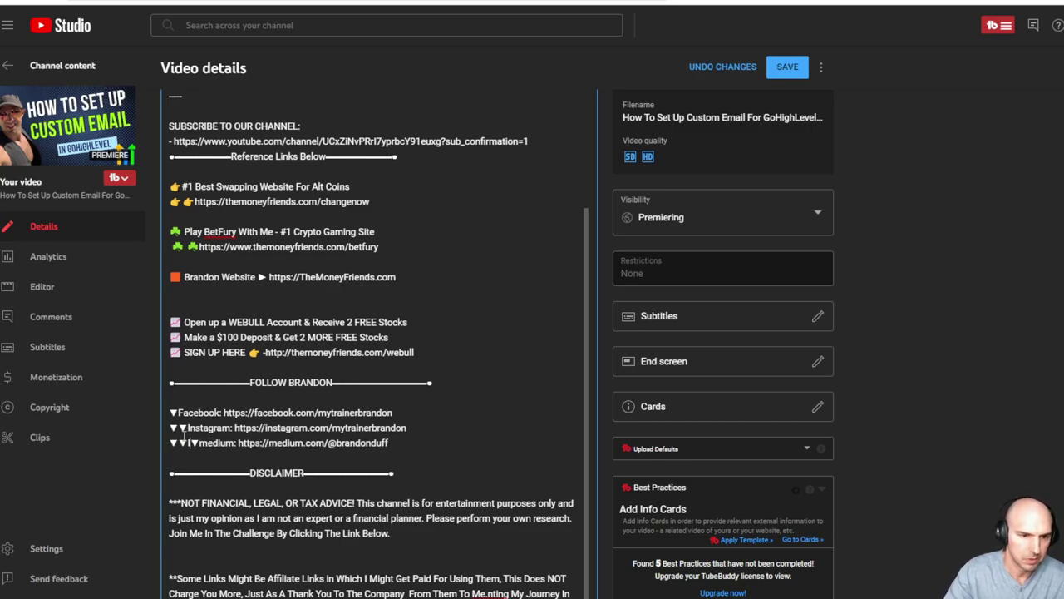
key("BackSpace")
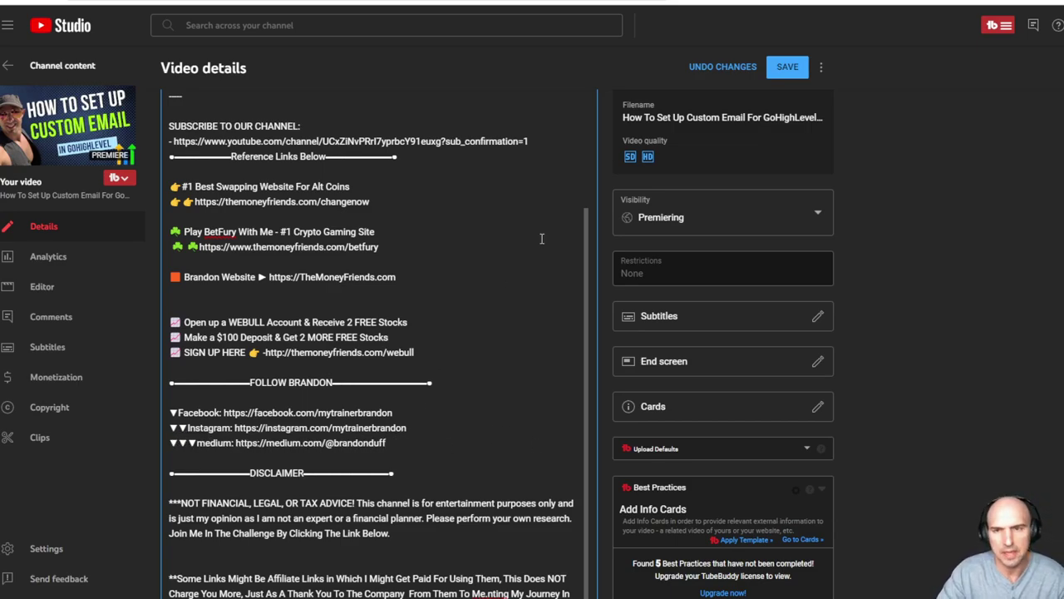
left_click(786, 67)
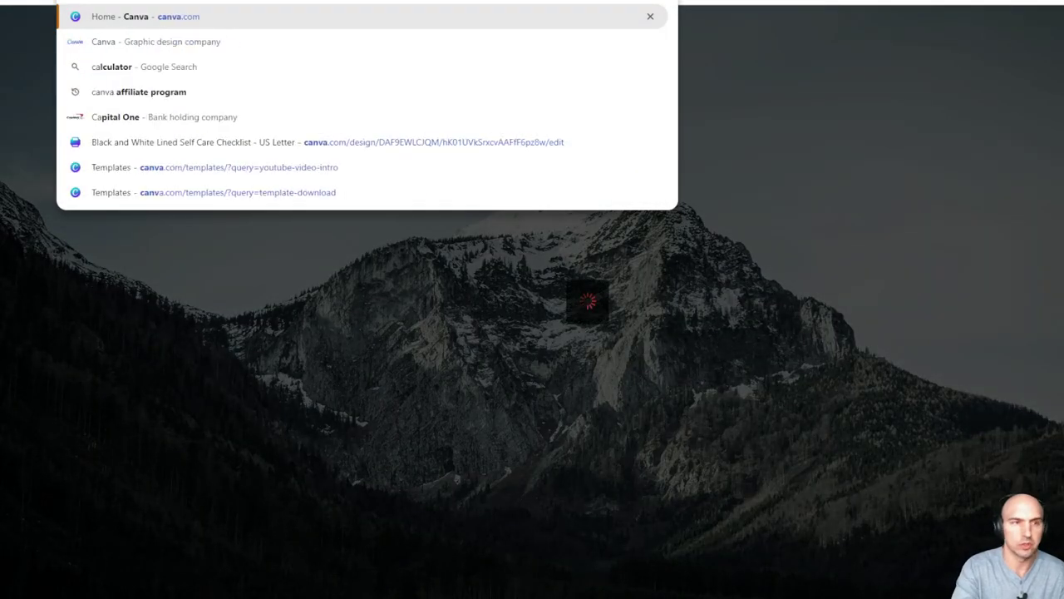
- Load Canva's home page and scroll through the Recent designs thumbnails
key("Return")
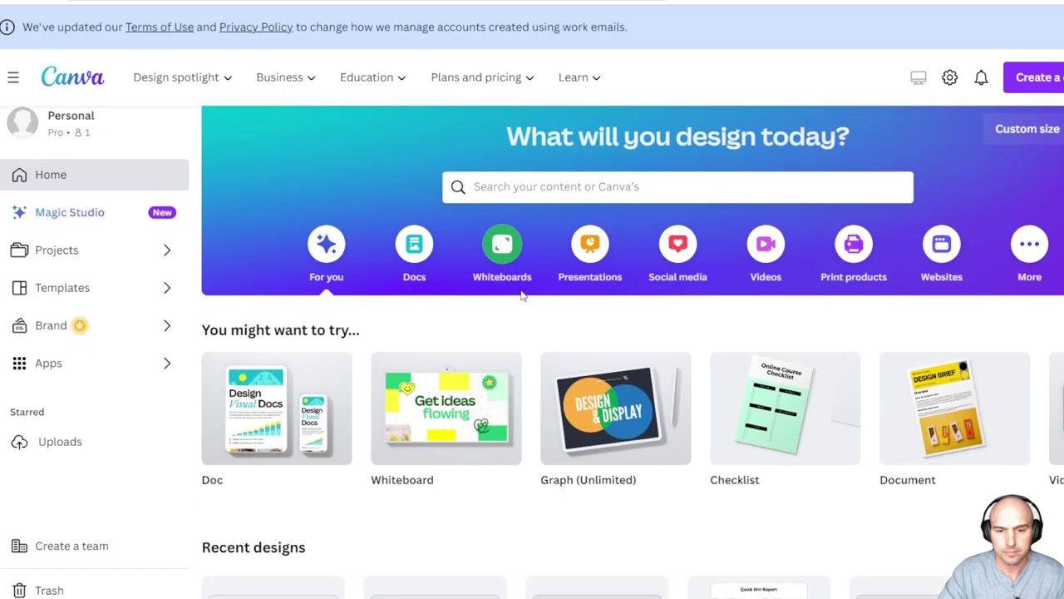
scroll(522, 297, "down", 3)
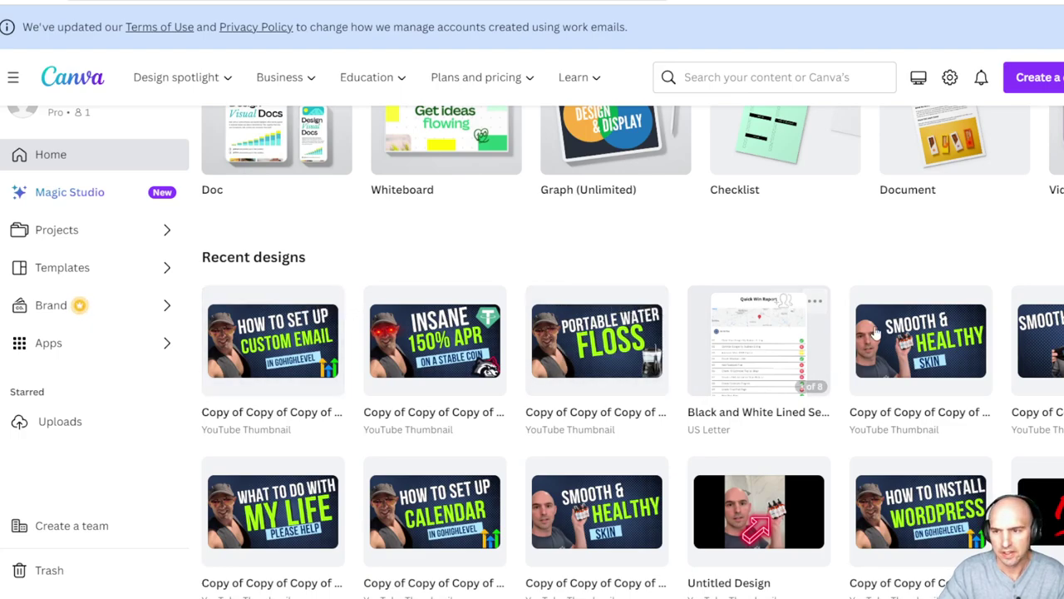
scroll(898, 376, "down", 3)
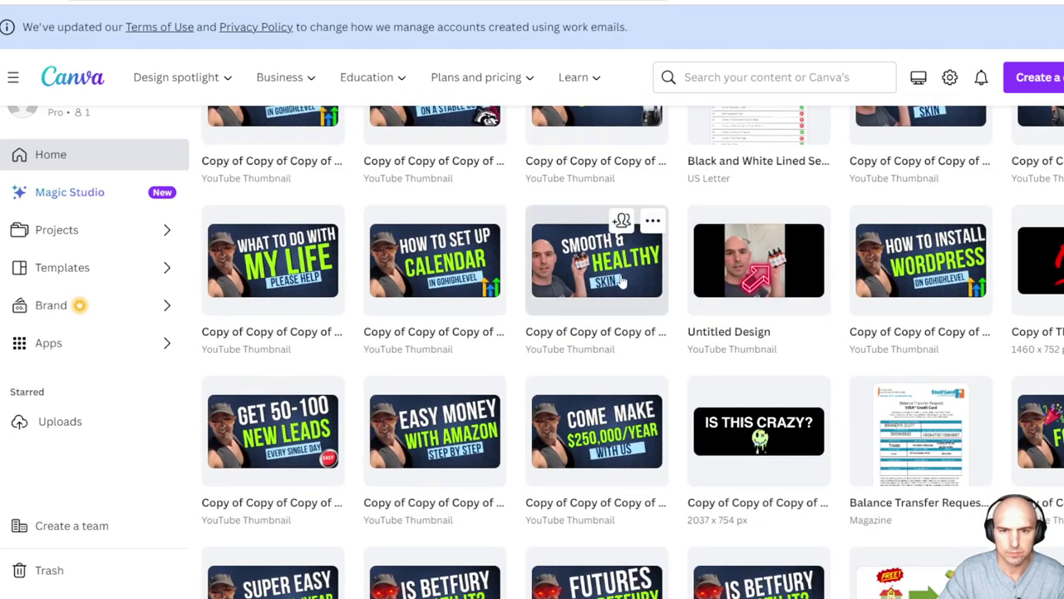
scroll(569, 225, "up", 2)
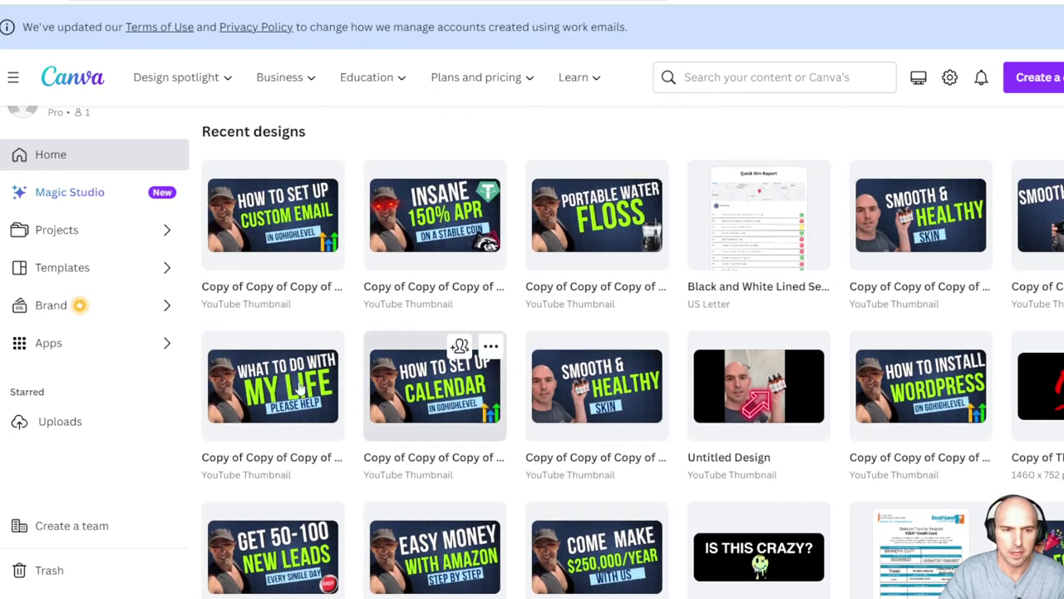
scroll(305, 323, "down", 4)
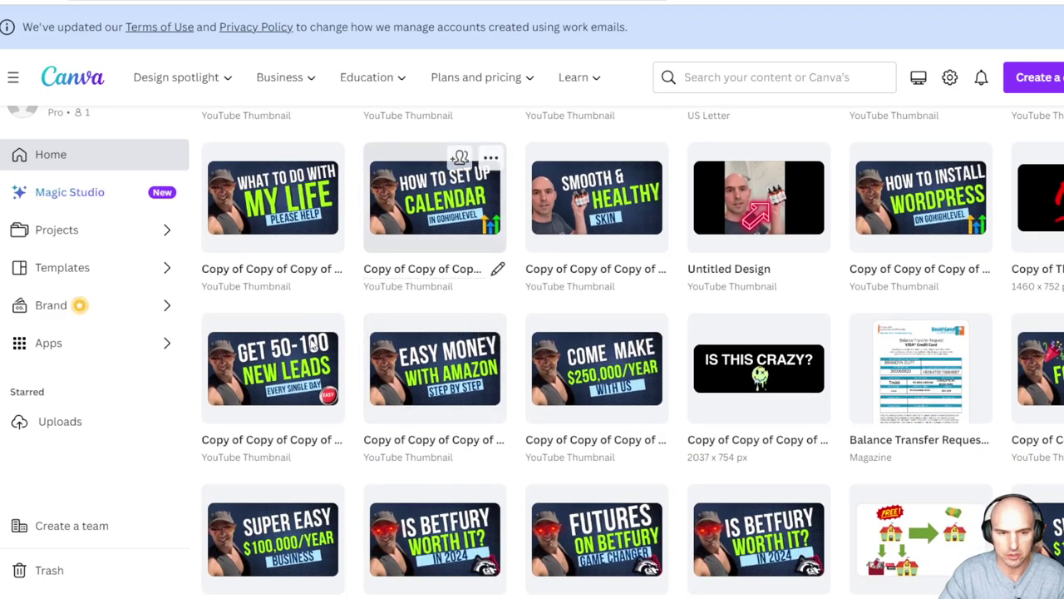
scroll(304, 322, "down", 2)
scroll(453, 307, "up", 10)
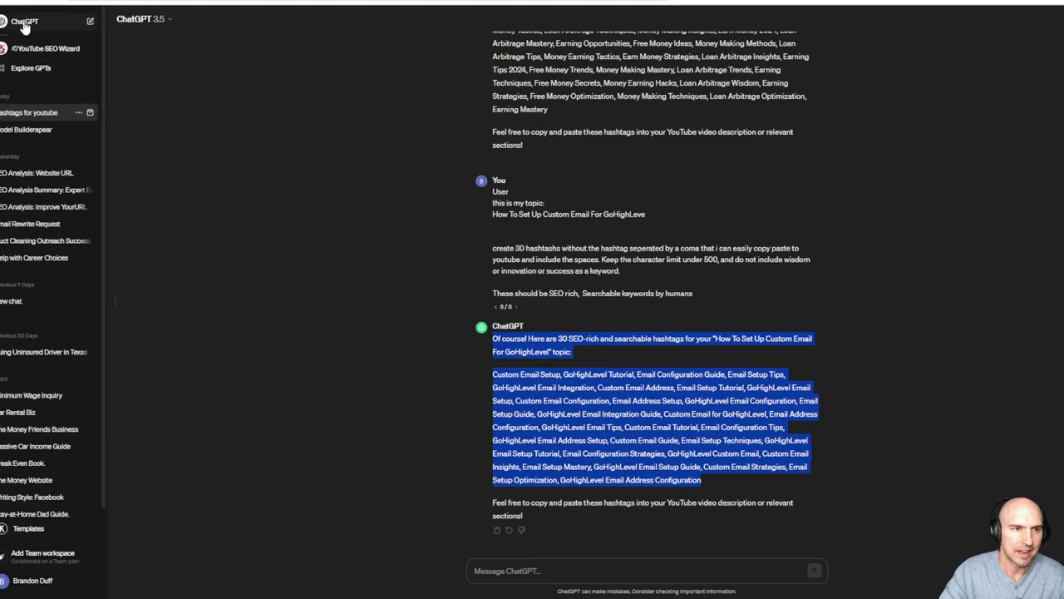
- Search Explore GPTs for 'youtube tags' and start a chat with the TubeBuddy GPT
left_click(24, 23)
left_click(28, 69)
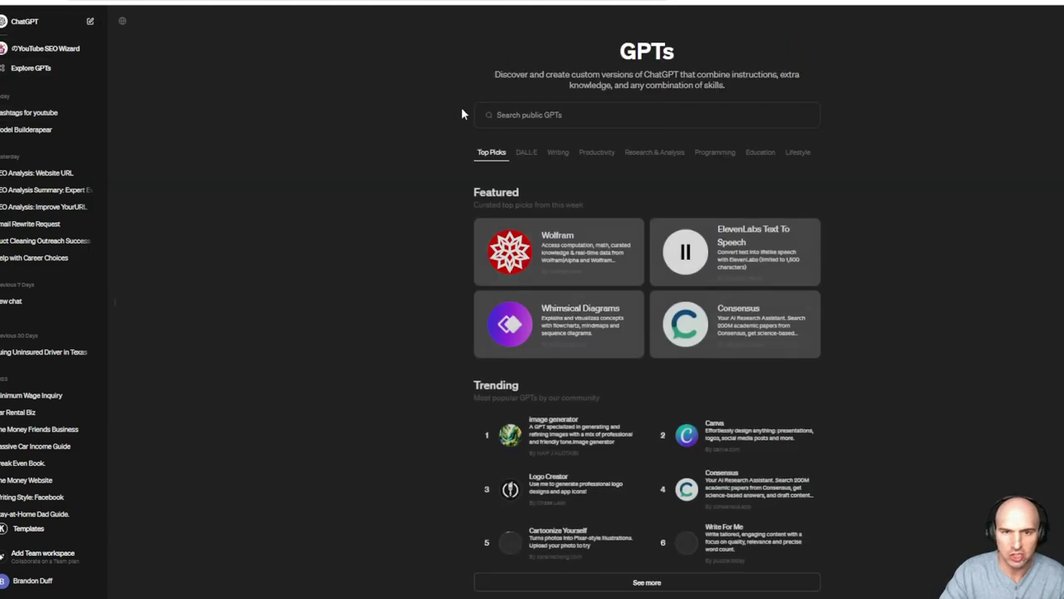
left_click(546, 108)
type("yout")
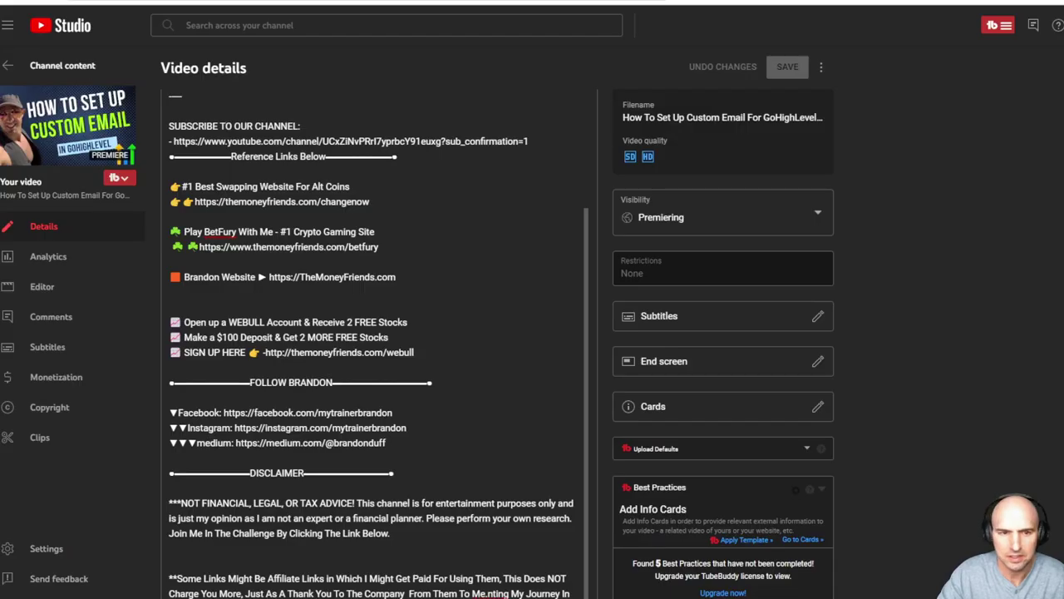
scroll(640, 191, "down", 15)
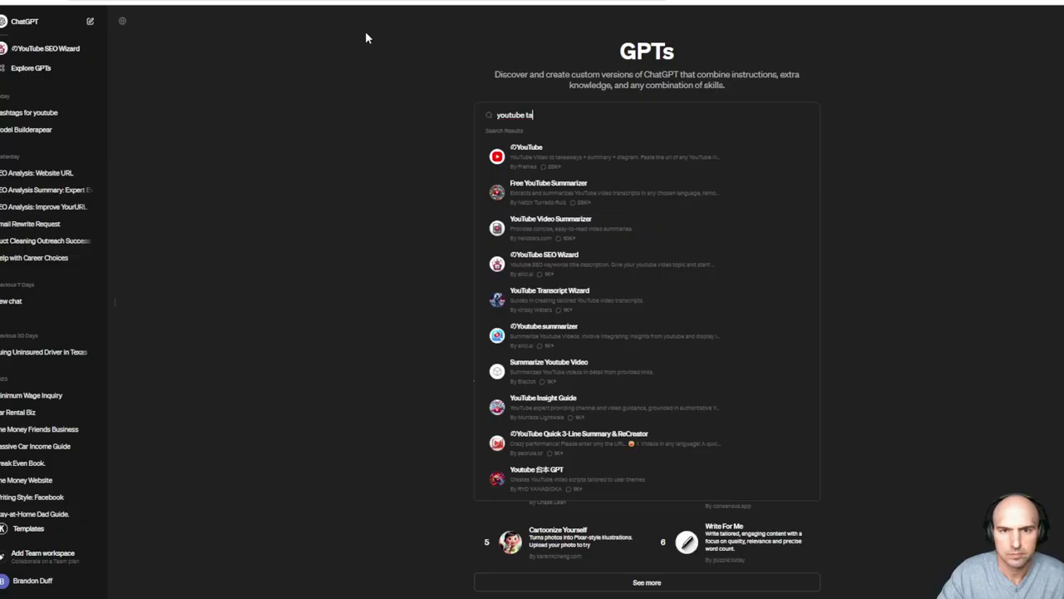
type("gs")
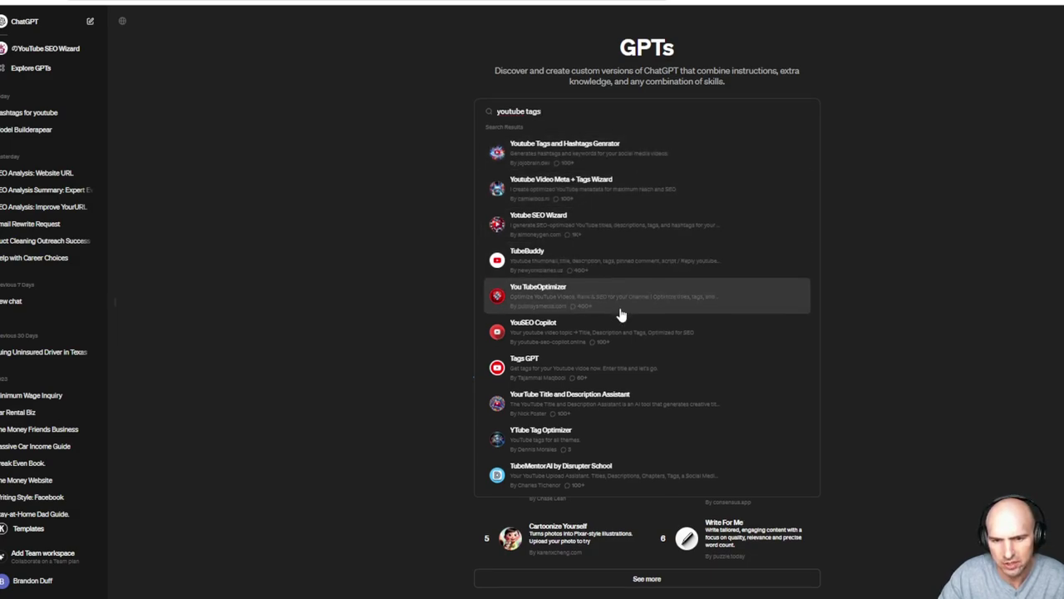
scroll(554, 313, "down", 3)
scroll(689, 313, "up", 3)
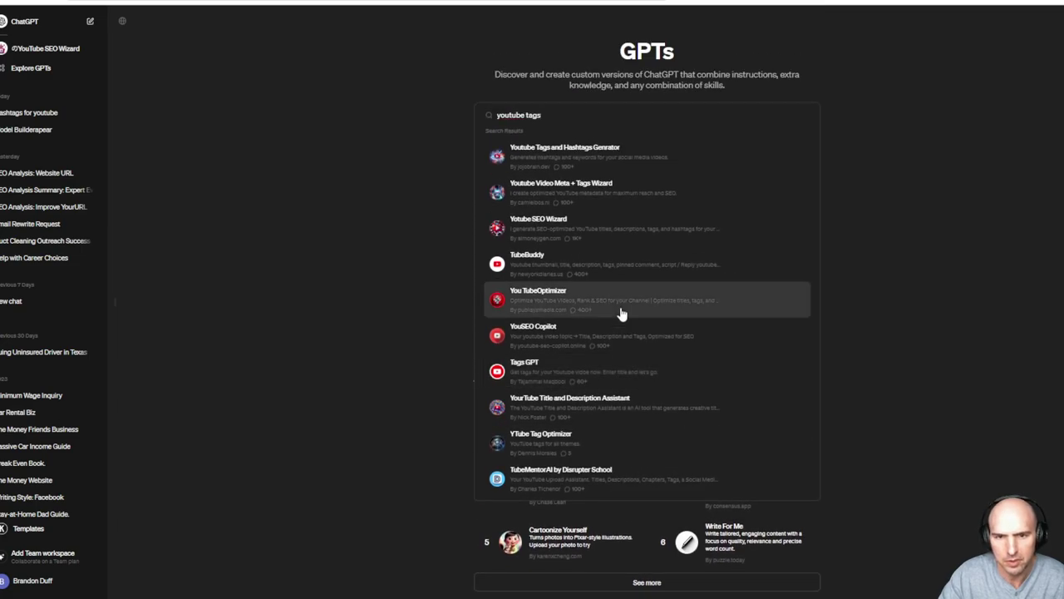
left_click(634, 261)
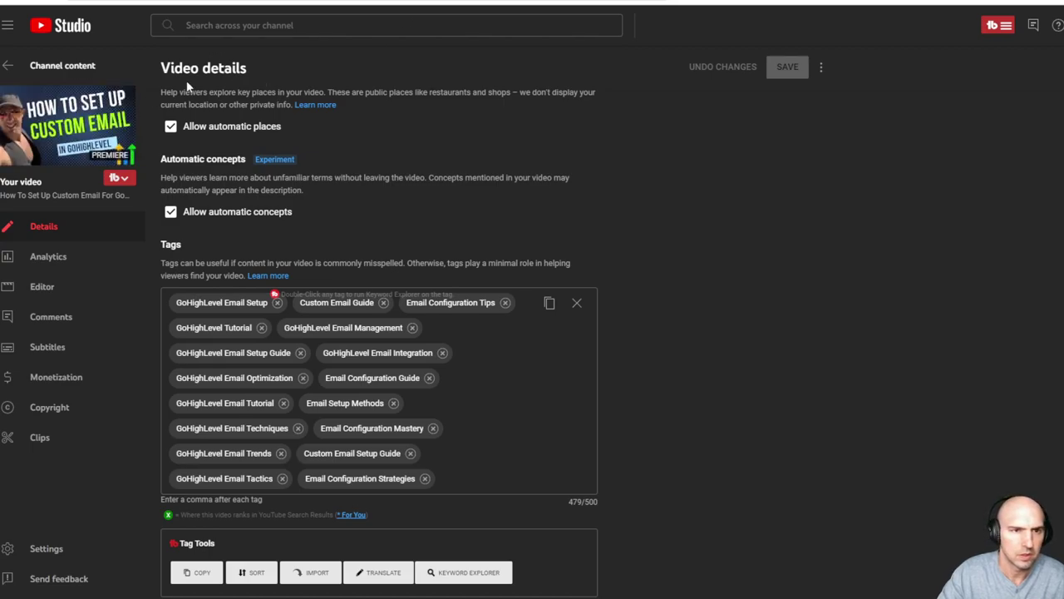
- Copy the video title and send TubeBuddy's title, description, tags and thumbnail suggestion
scroll(287, 220, "down", 6)
scroll(286, 221, "up", 10)
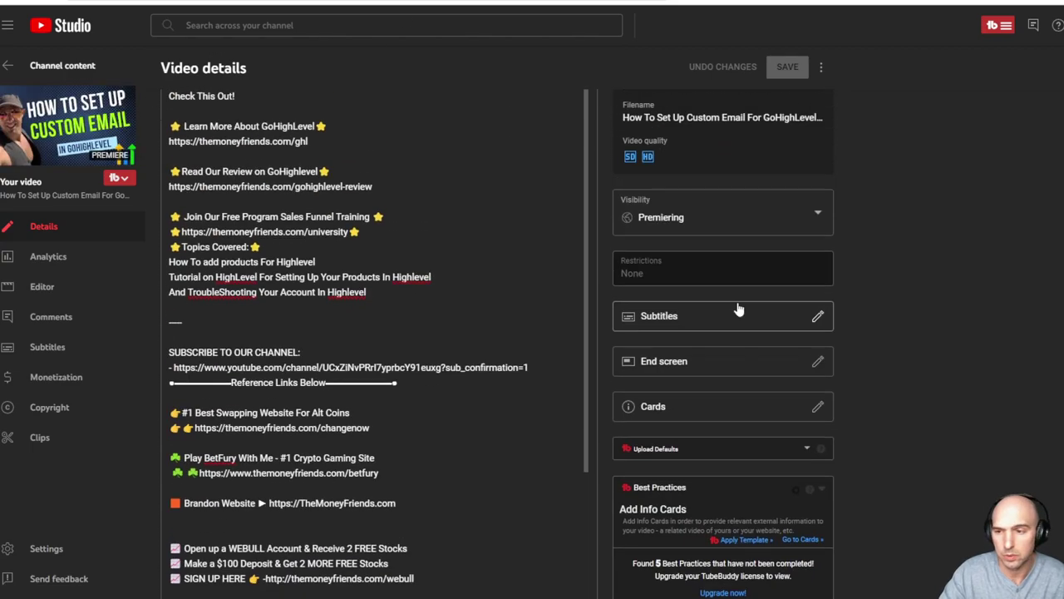
left_click_drag(374, 115, 158, 114)
key("ctrl+c")
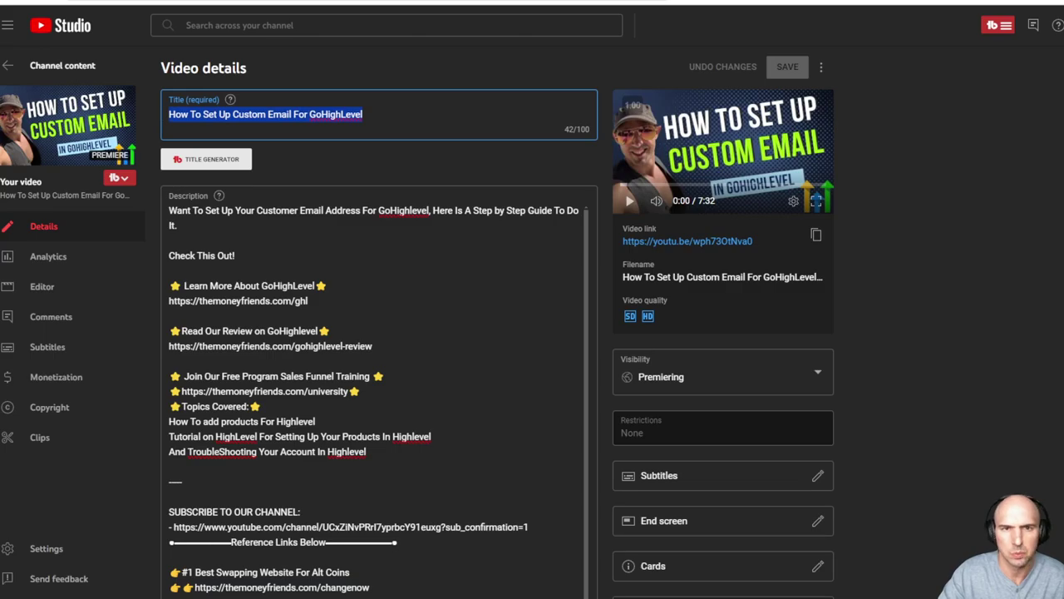
key("alt+Tab")
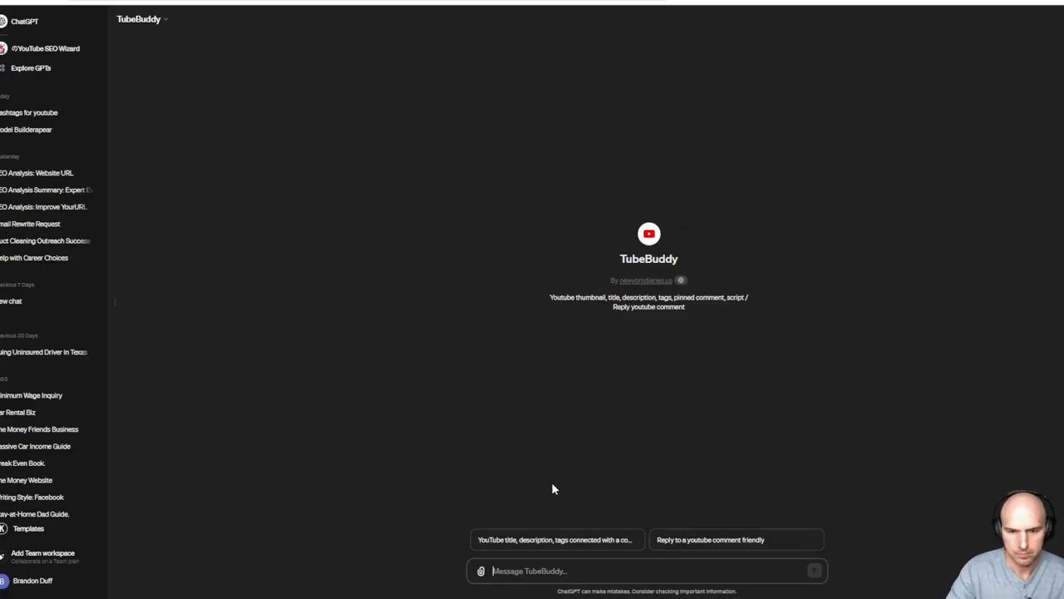
left_click(563, 540)
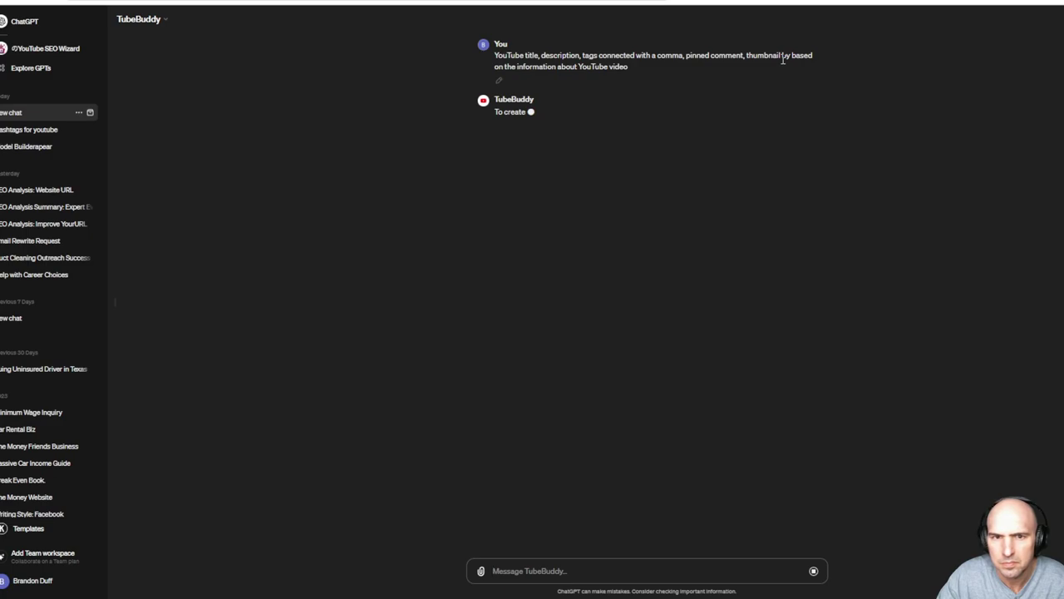
- Edit the prompt to add 'here is my title:' with the pasted title, and resubmit
left_click(500, 79)
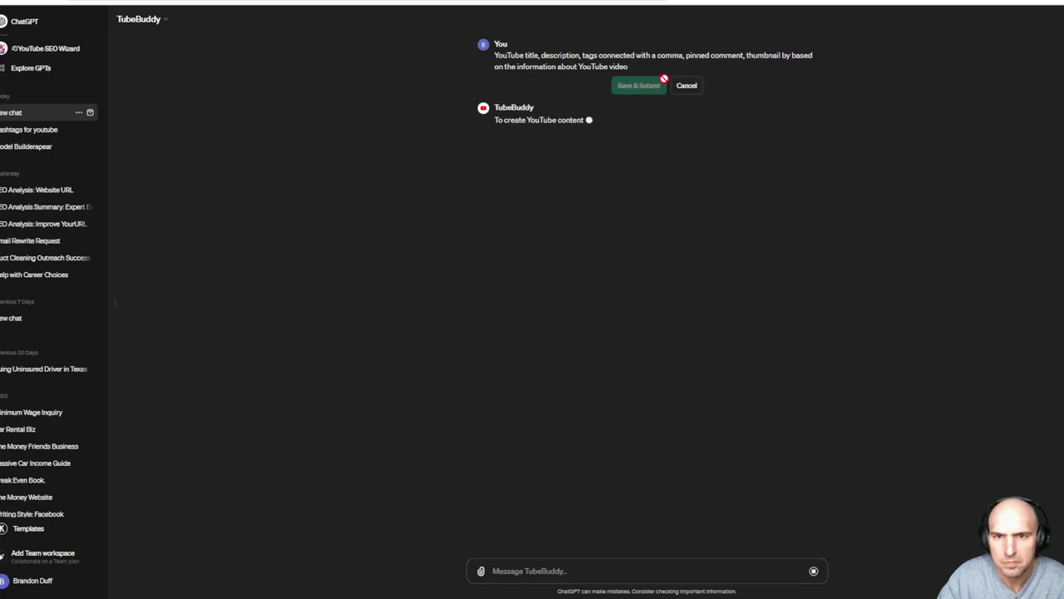
key("Return")
key("Return")
type("here is my title:")
key("ctrl+v")
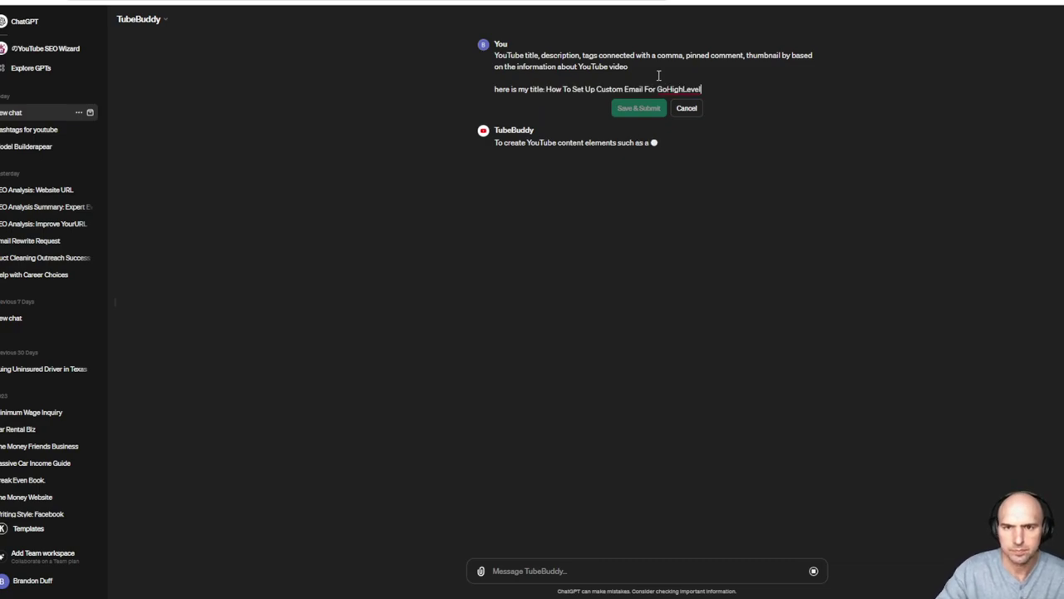
left_click(813, 571)
left_click(637, 108)
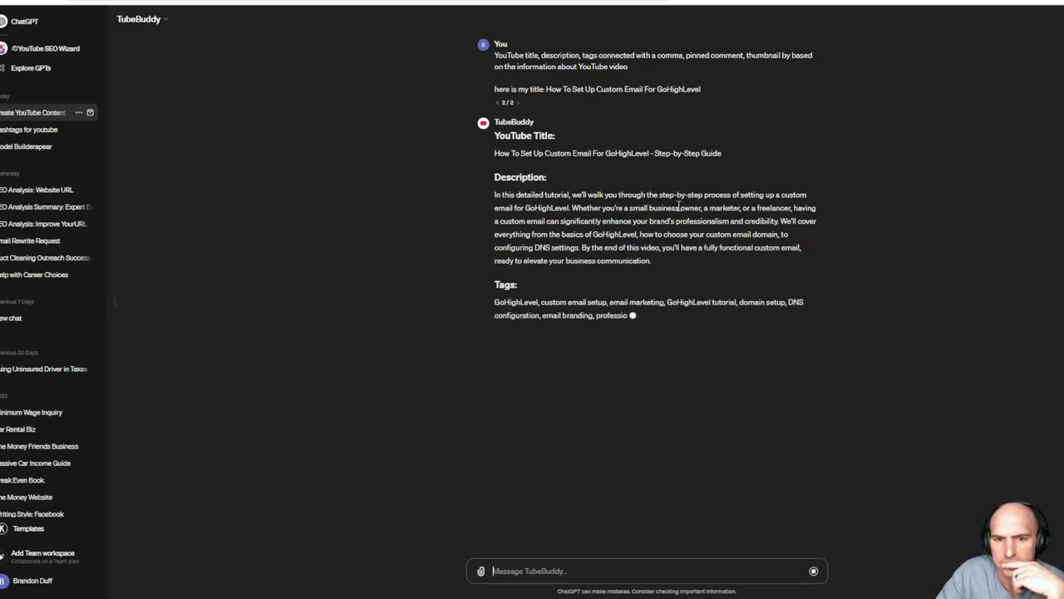
- Paste TubeBuddy's description paragraph over the description's old opening lines, then select the generated tags
left_click_drag(660, 260, 496, 193)
key("ctrl+c")
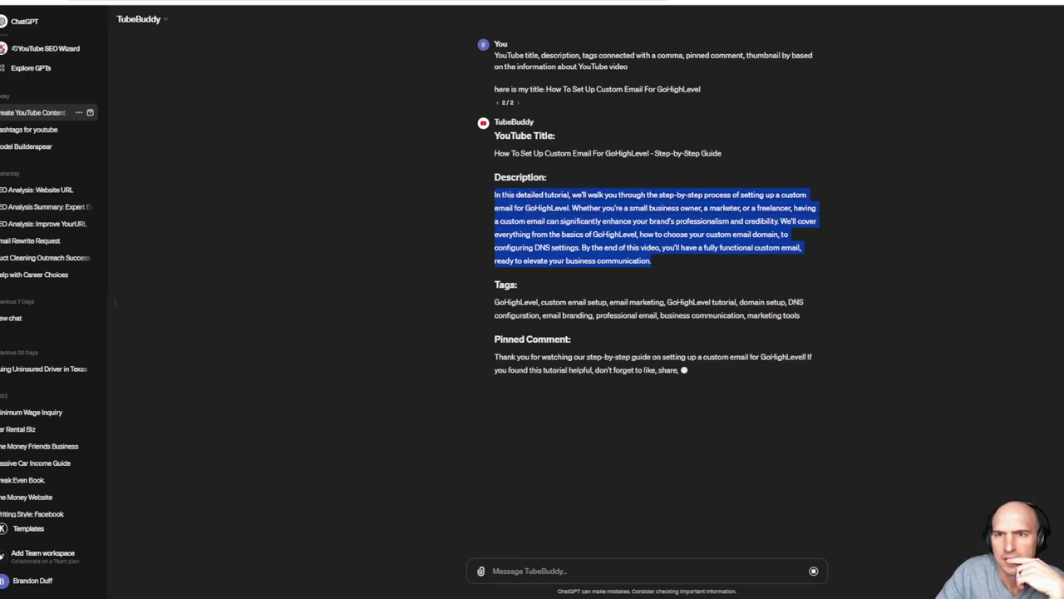
key("alt+Tab")
left_click_drag(274, 254, 170, 214)
key("ctrl+v")
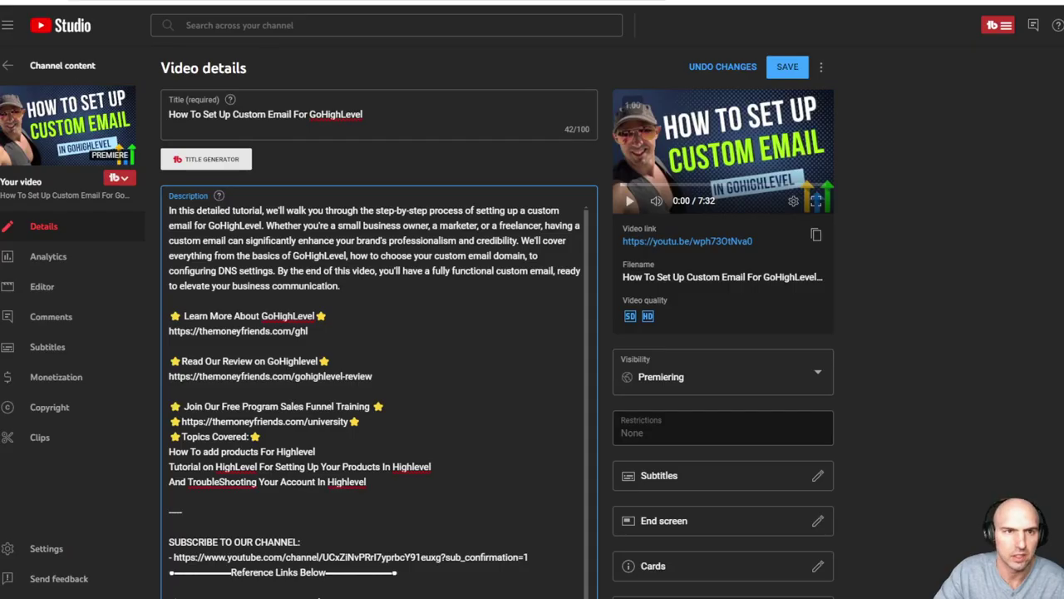
key("alt+Tab")
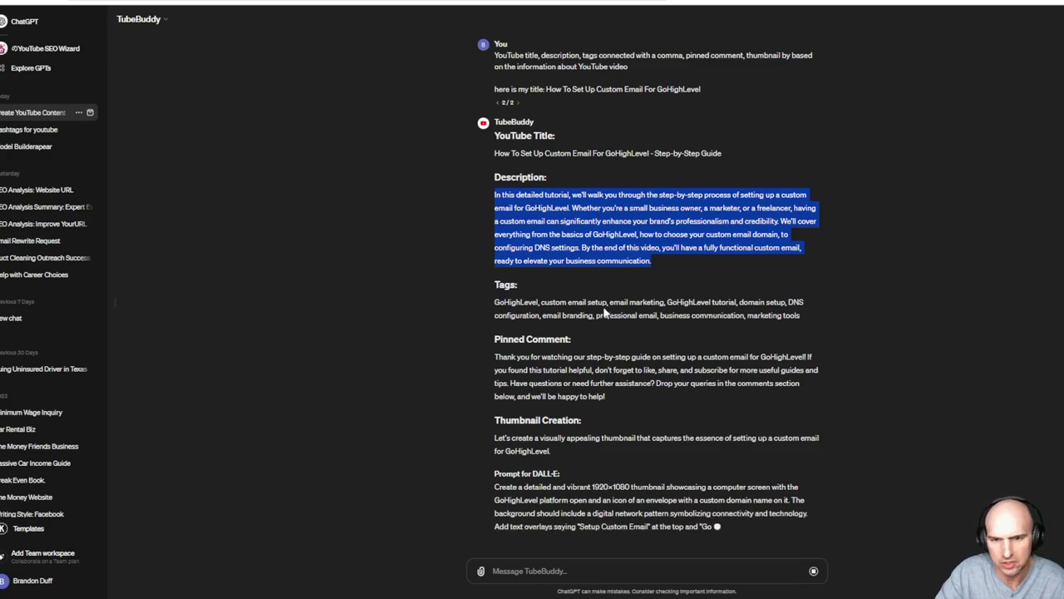
left_click_drag(803, 314, 495, 133)
- Let TubeBuddy finish the reply and 'Set up custom email' thumbnail, then select the pinned comment
left_click(537, 349)
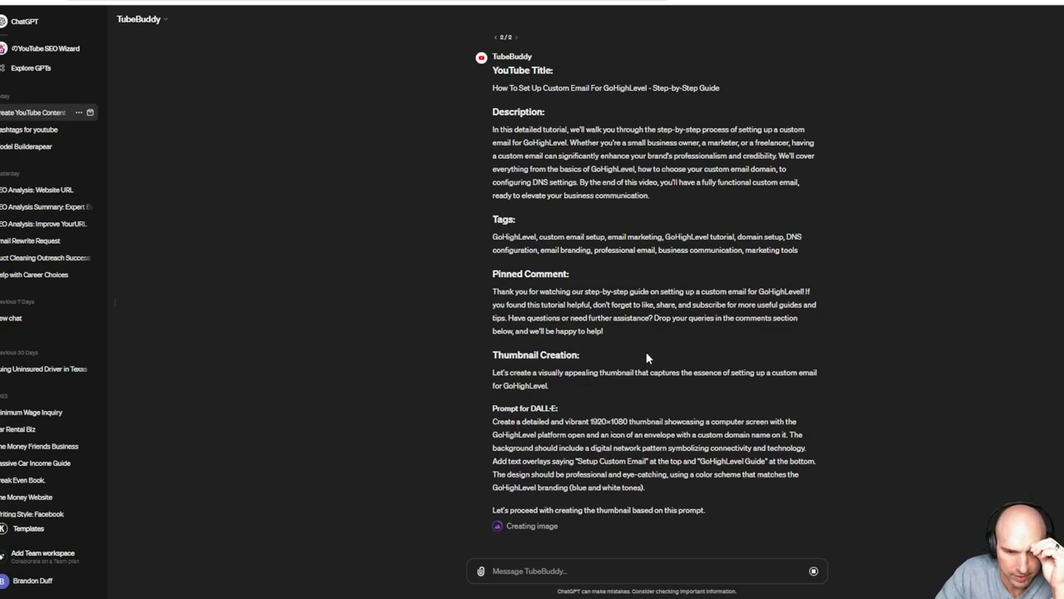
scroll(647, 357, "up", 1)
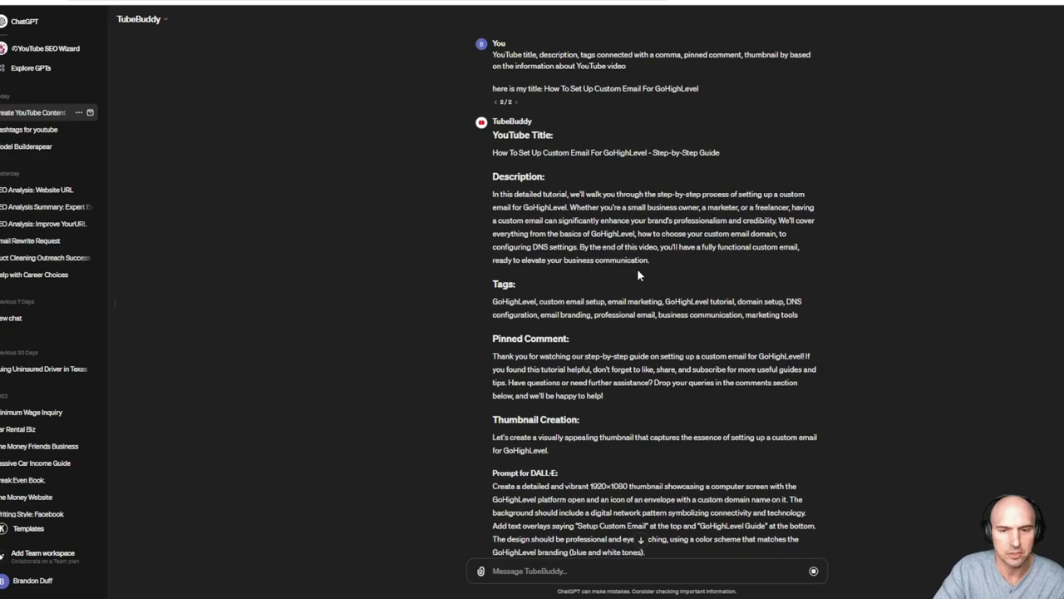
scroll(639, 274, "down", 1)
scroll(638, 275, "up", 1)
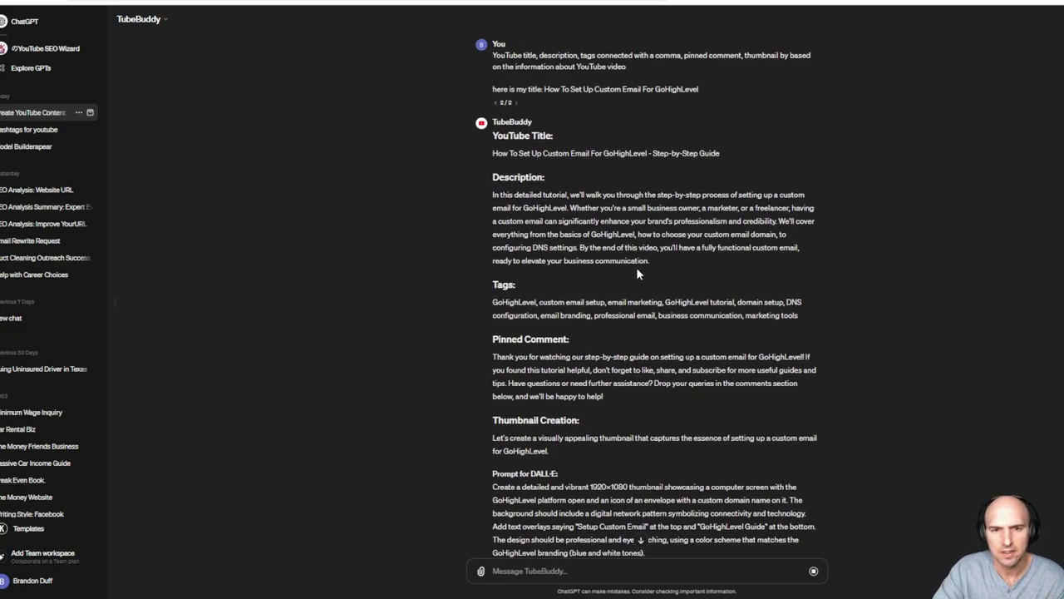
scroll(638, 273, "down", 1)
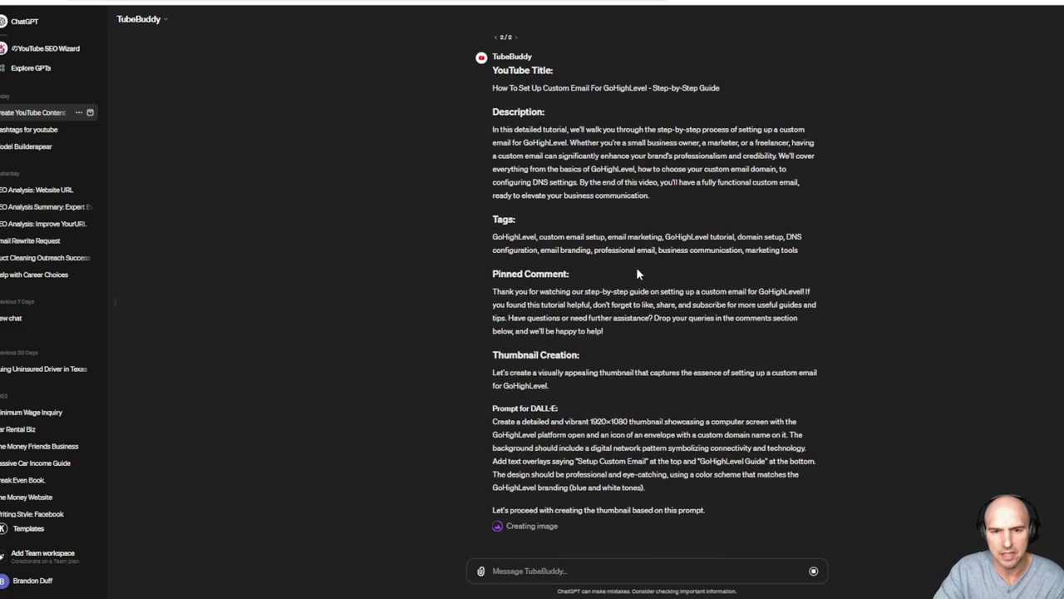
left_click_drag(612, 332, 495, 293)
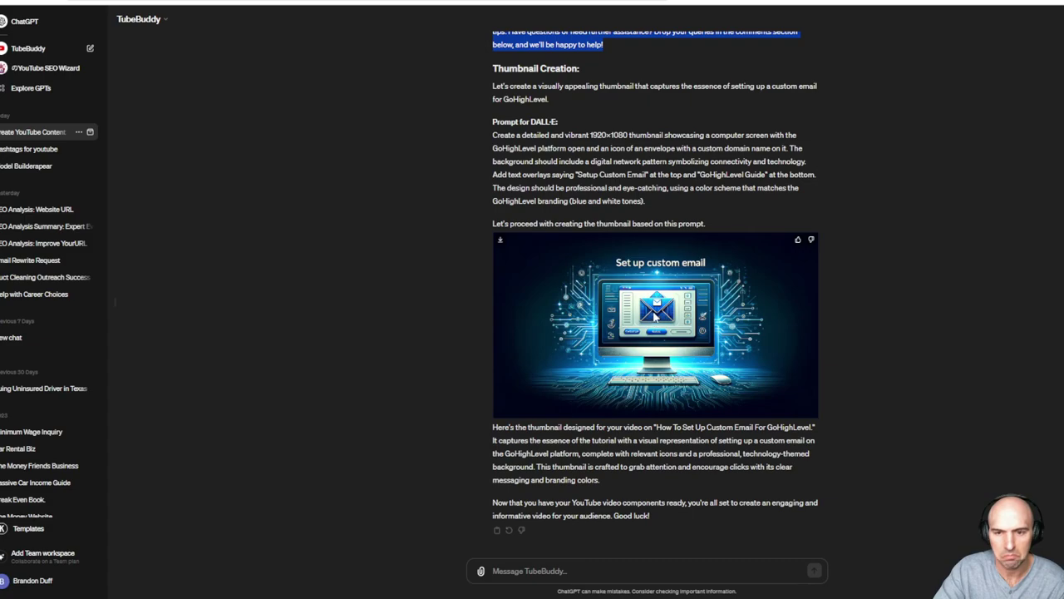
left_click(985, 254)
scroll(760, 268, "up", 5)
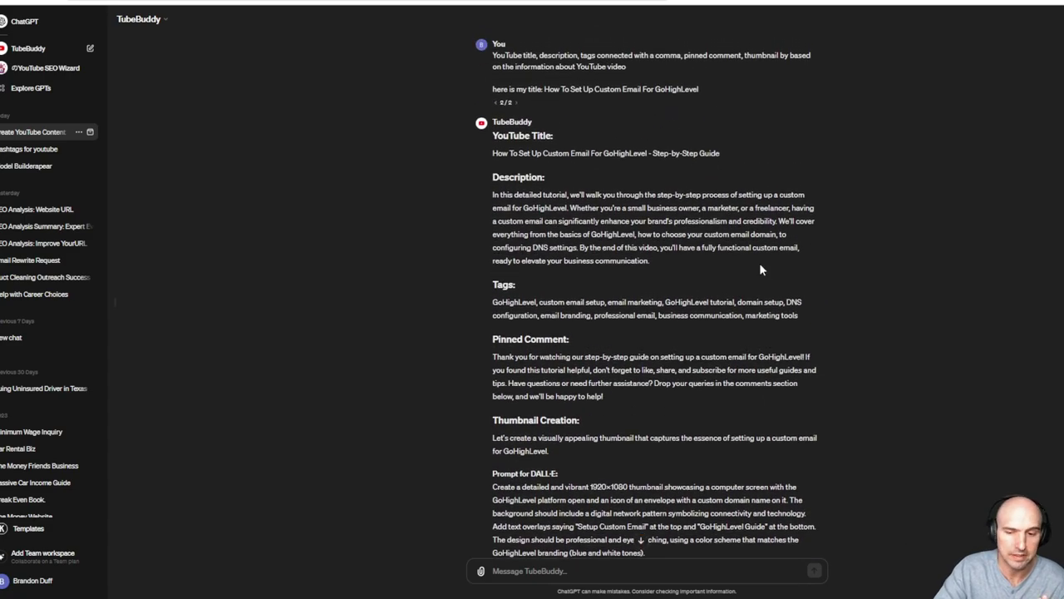